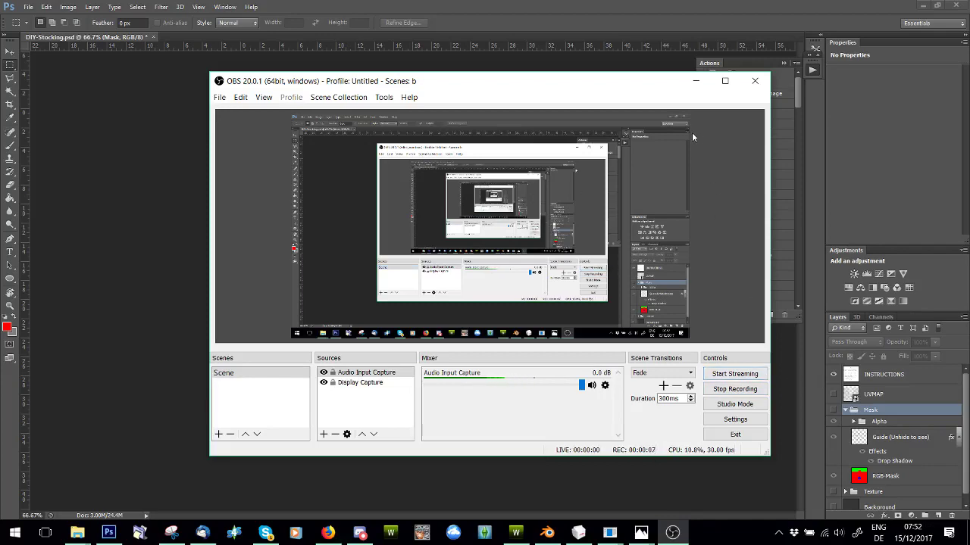
Minimize the screen recorder to reveal the DIY-Stocking instructions page
{"action": "left_click", "coordinate": [696, 82]}
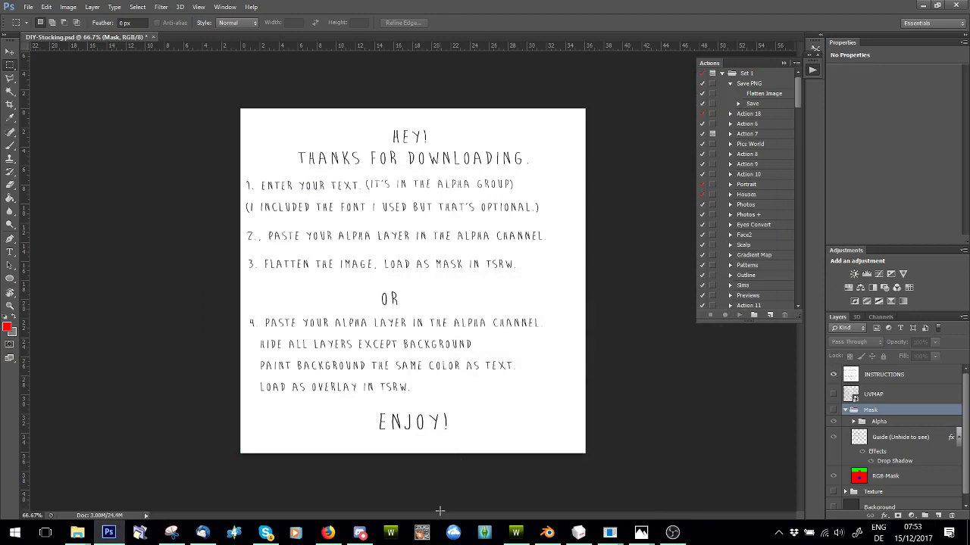
{"action": "left_click", "coordinate": [516, 532]}
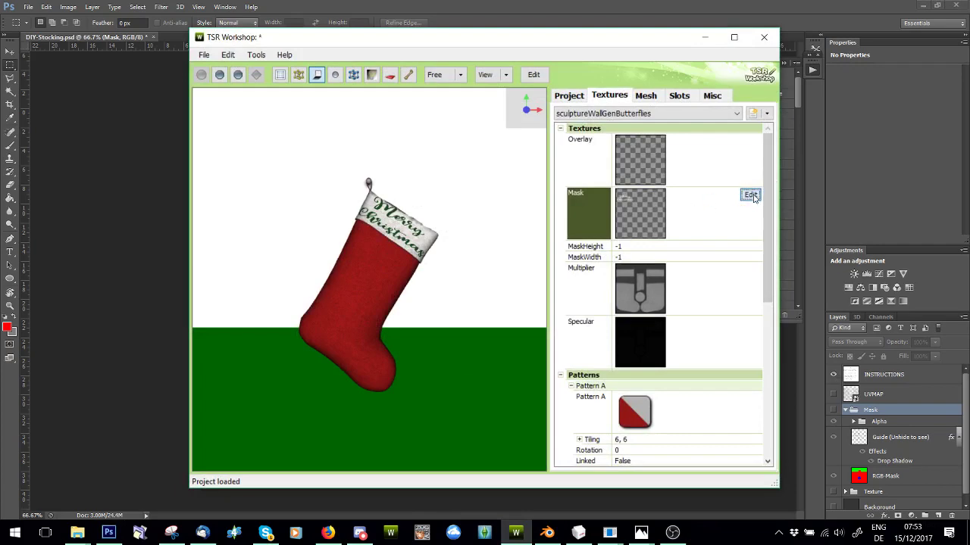
{"action": "left_click", "coordinate": [750, 195]}
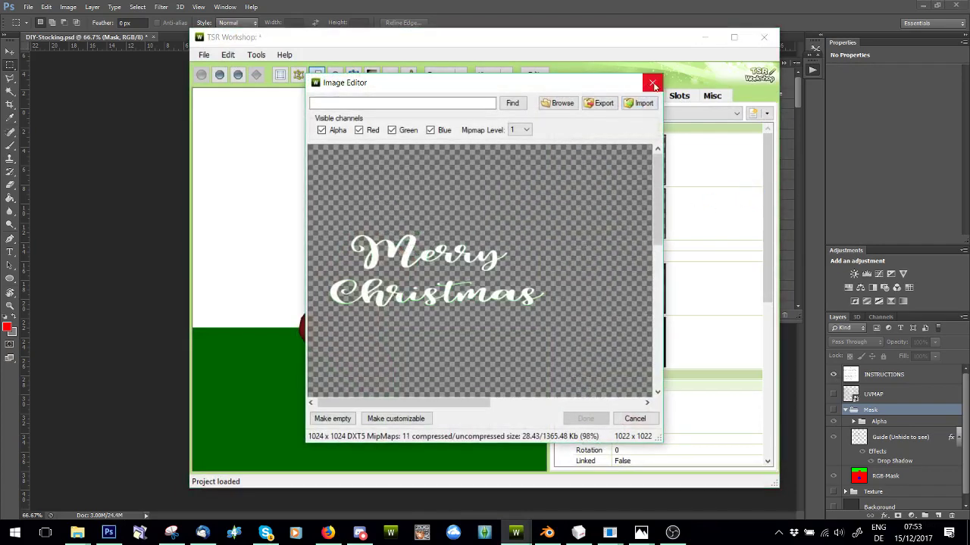
{"action": "left_click", "coordinate": [652, 82]}
{"action": "left_click", "coordinate": [703, 39]}
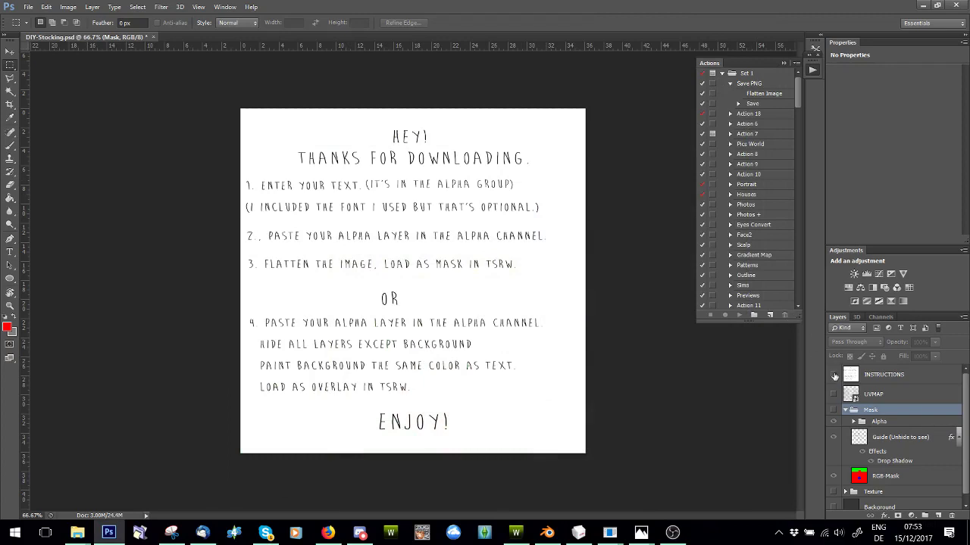
Hide the INSTRUCTIONS layer, show UVMAP and make UVMAP the active layer
{"action": "left_click", "coordinate": [834, 375]}
{"action": "left_click", "coordinate": [833, 395]}
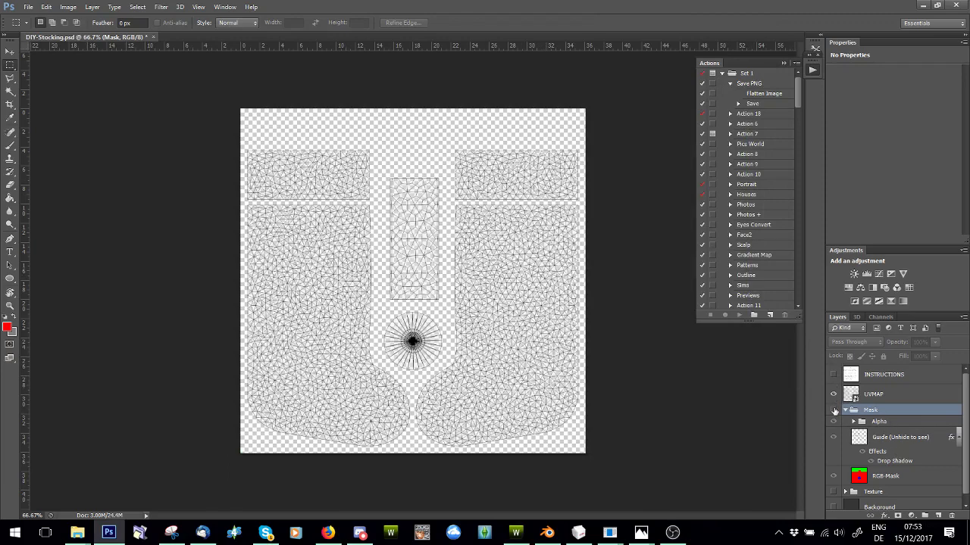
{"action": "left_click", "coordinate": [883, 394]}
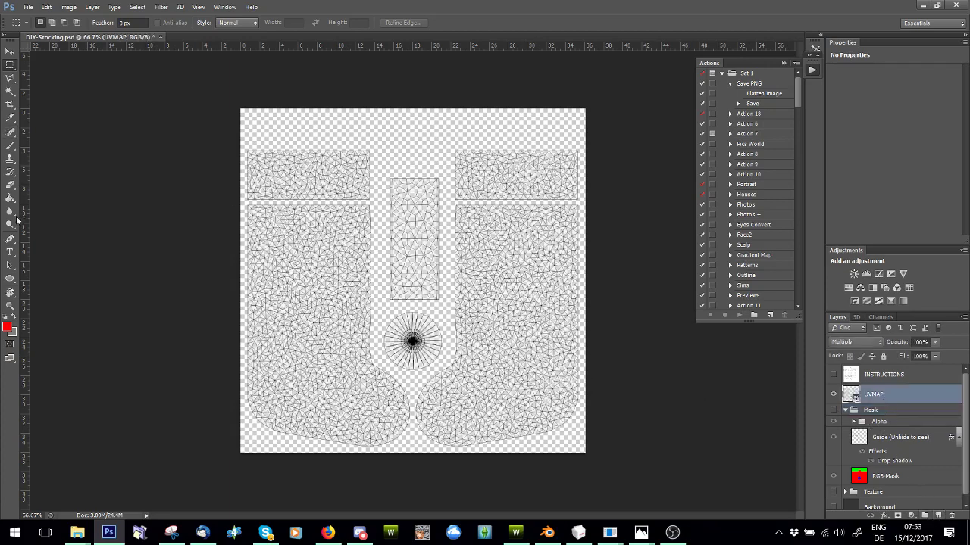
Type 'Hello' in the top-left panel in Script MT Bold at 72 pt
{"action": "left_click", "coordinate": [11, 253]}
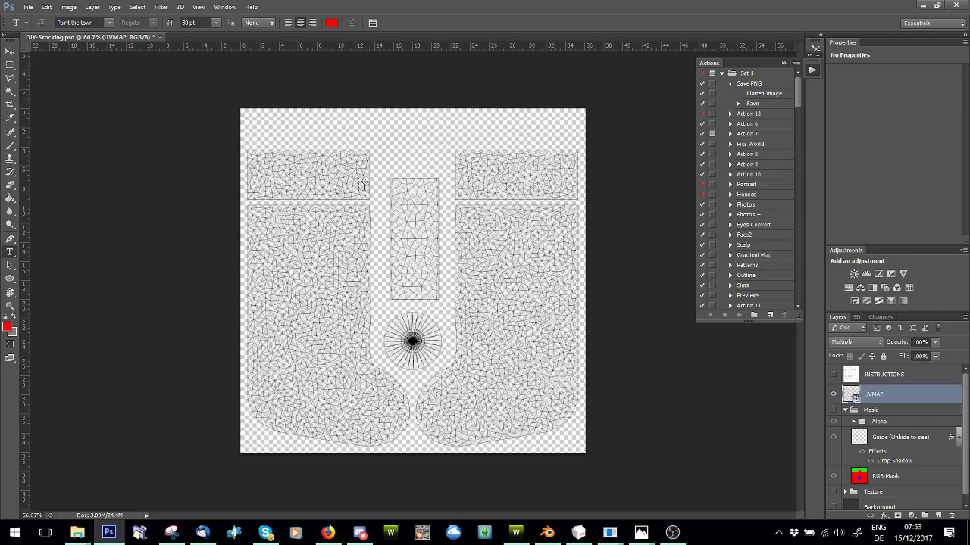
{"action": "left_click", "coordinate": [255, 161]}
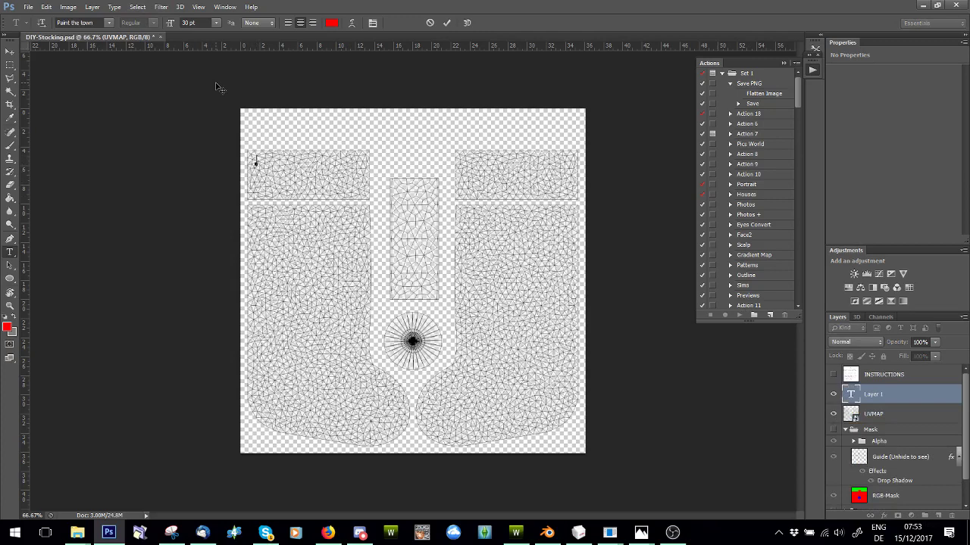
{"action": "type", "text": "Hello"}
{"action": "double_click", "coordinate": [255, 161]}
{"action": "left_click", "coordinate": [111, 25]}
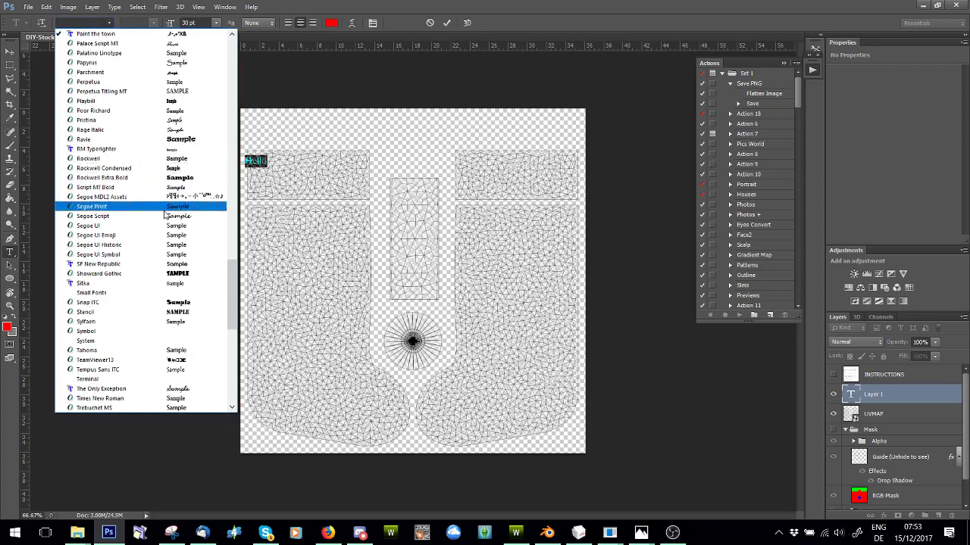
{"action": "left_click", "coordinate": [182, 187]}
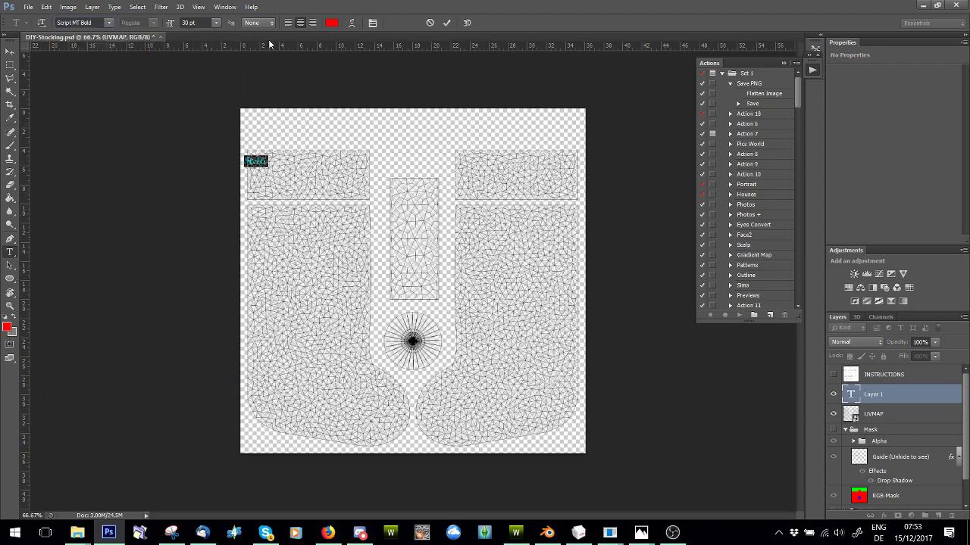
{"action": "left_click", "coordinate": [215, 23]}
{"action": "left_click", "coordinate": [198, 211]}
Commit Hello, then scale it to about 150% and center it in the top-left cuff panel
{"action": "left_click", "coordinate": [10, 51]}
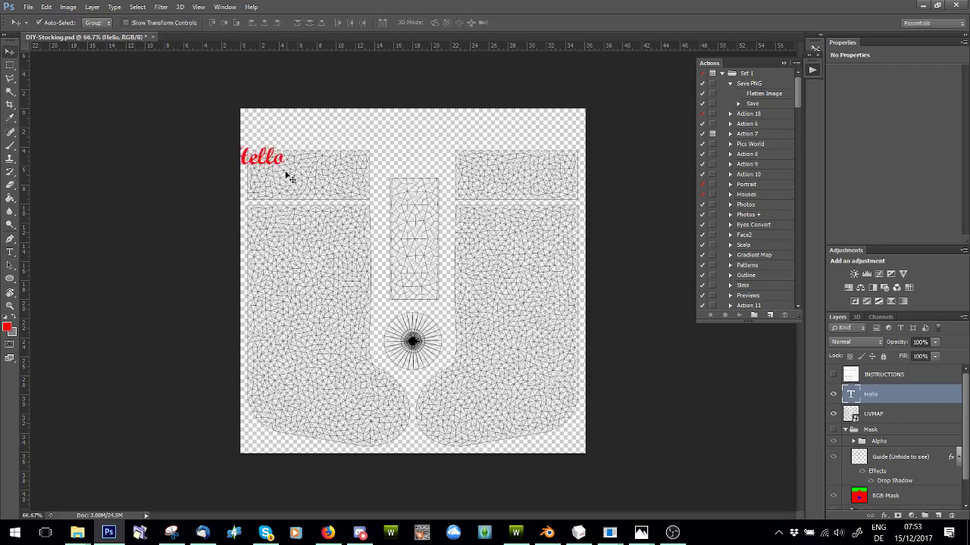
{"action": "key", "text": "ctrl+t"}
{"action": "left_click_drag", "start_coordinate": [287, 171], "coordinate": [351, 196]}
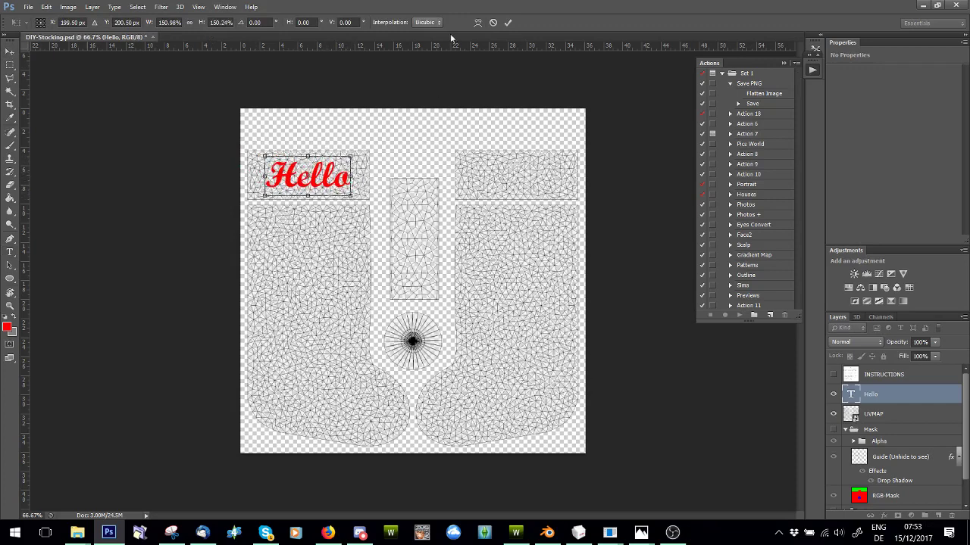
{"action": "left_click", "coordinate": [507, 22]}
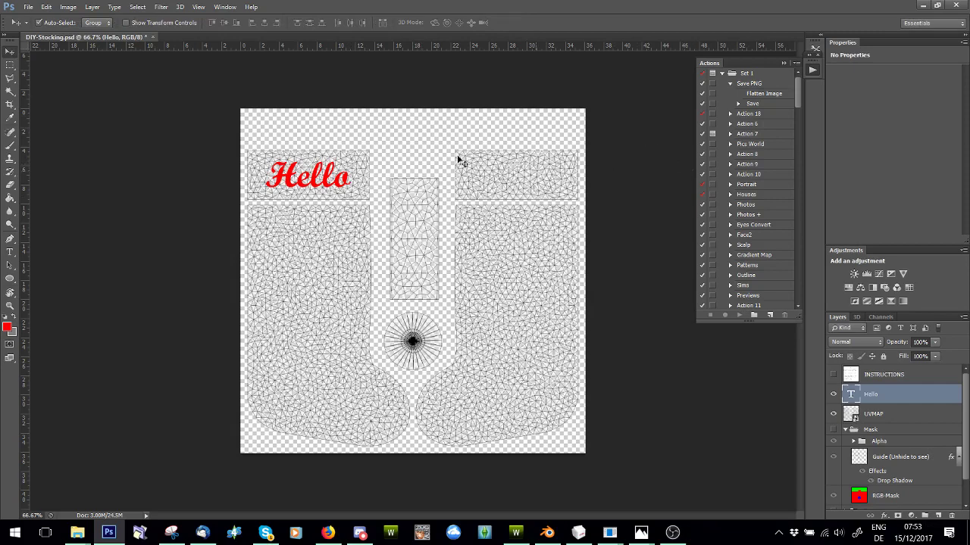
Hide UVMAP, rasterize the Hello layer, then Step Backward to keep it editable
{"action": "left_click", "coordinate": [833, 415]}
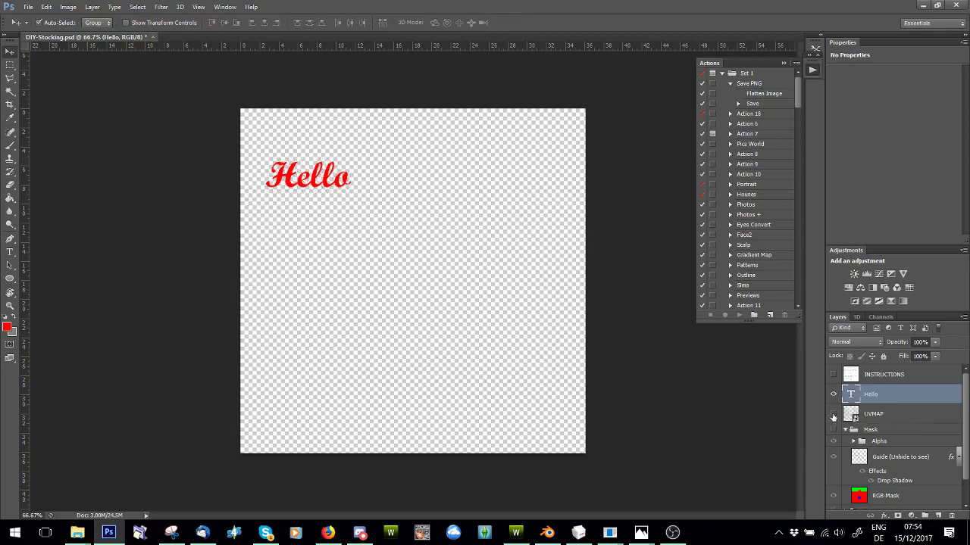
{"action": "right_click", "coordinate": [887, 400]}
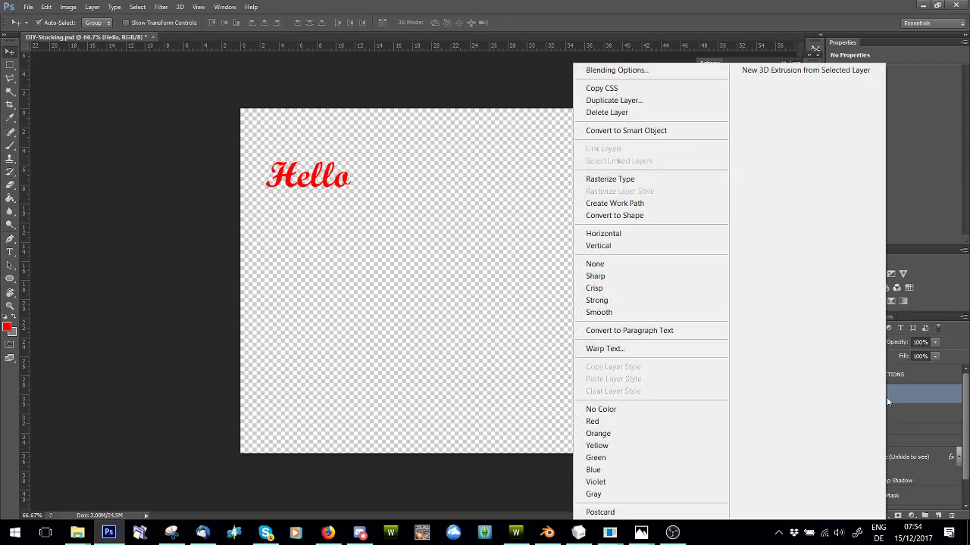
{"action": "left_click", "coordinate": [618, 179]}
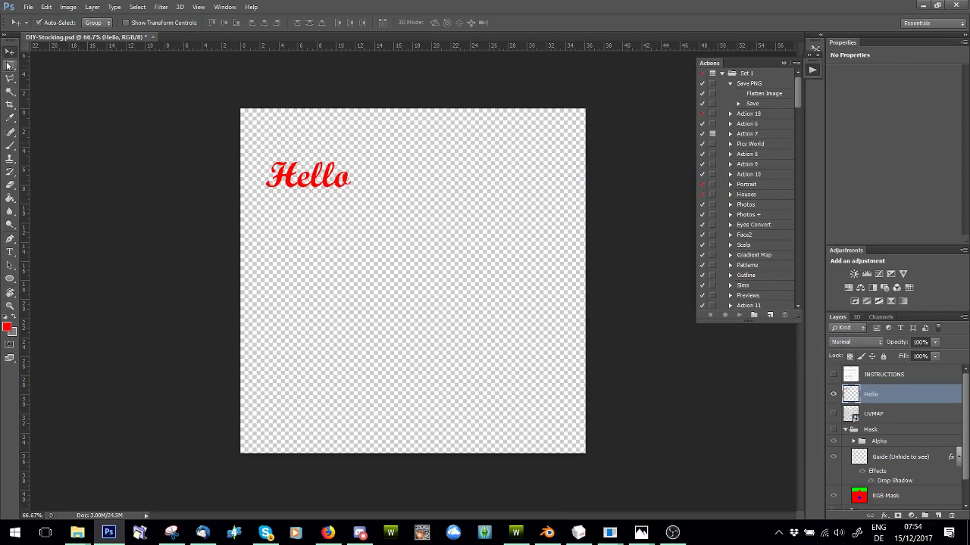
{"action": "left_click", "coordinate": [46, 6]}
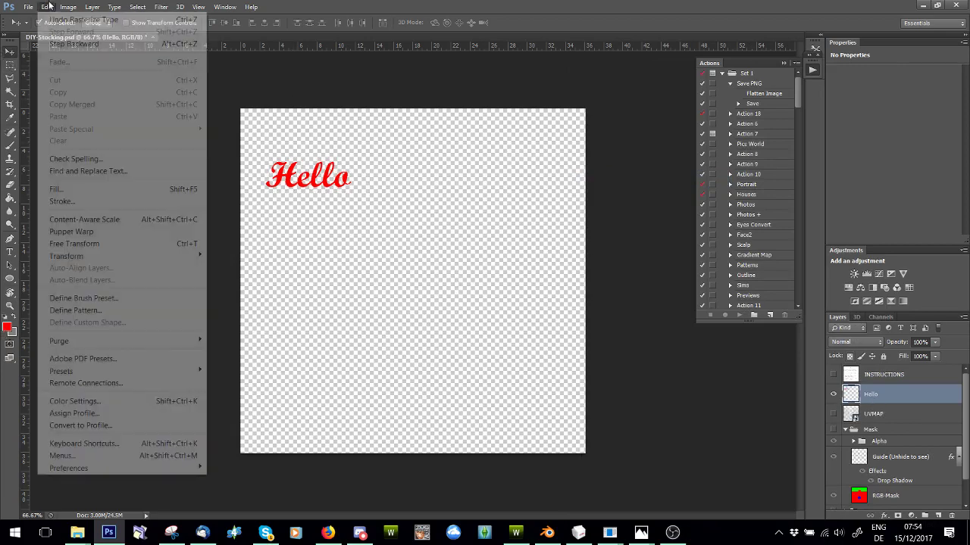
{"action": "left_click", "coordinate": [62, 45]}
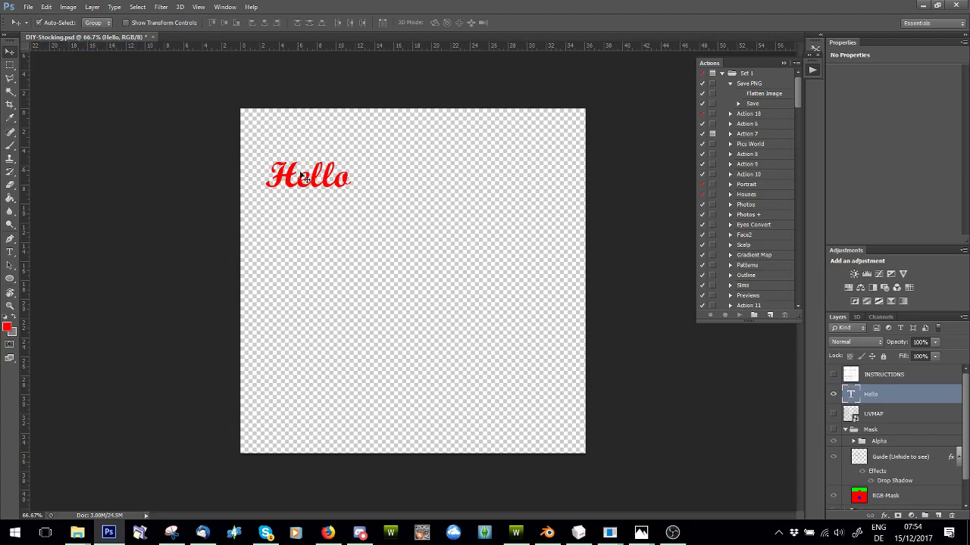
Recolour the Hello text white, commit it, and rasterize the type layer
{"action": "left_click", "coordinate": [10, 251]}
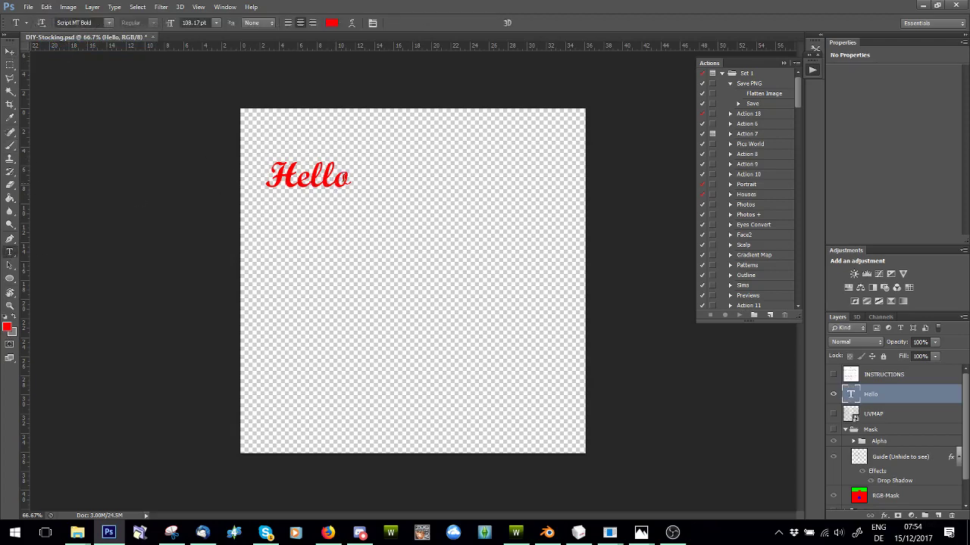
{"action": "left_click_drag", "start_coordinate": [351, 176], "coordinate": [265, 176]}
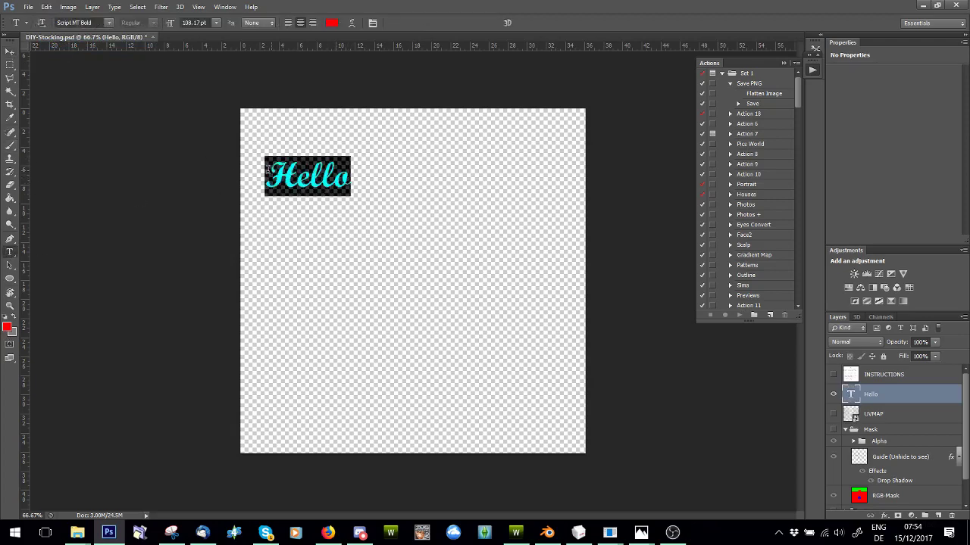
{"action": "left_click", "coordinate": [7, 328]}
{"action": "left_click", "coordinate": [476, 210]}
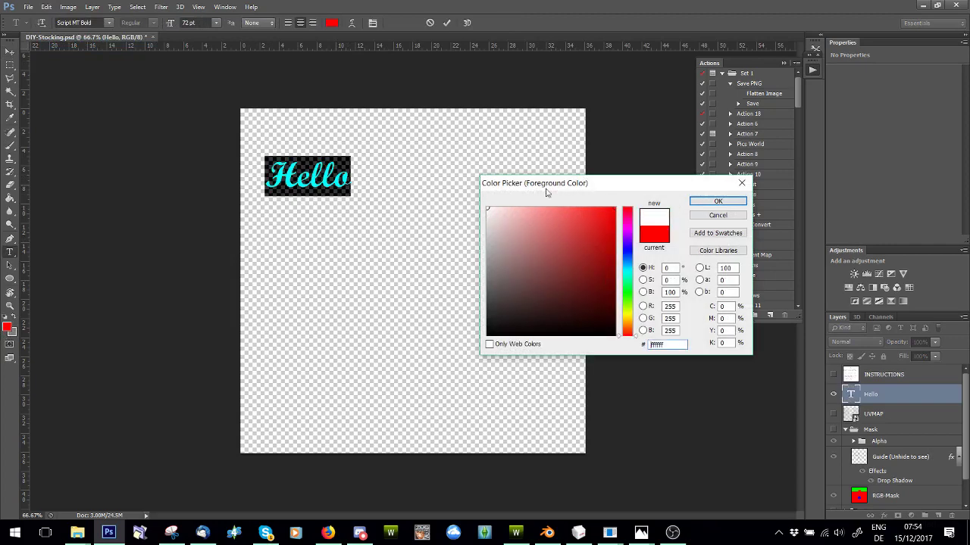
{"action": "left_click", "coordinate": [717, 200]}
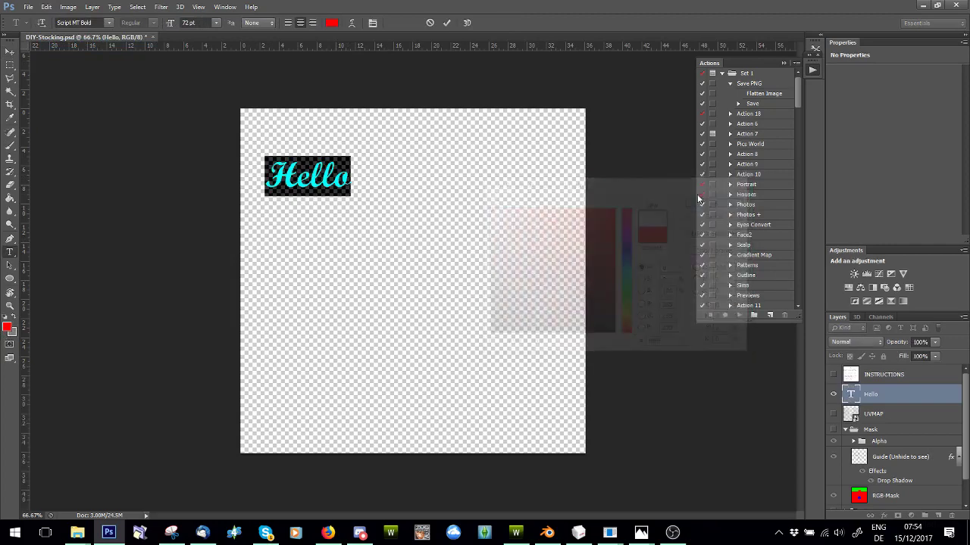
{"action": "left_click", "coordinate": [447, 23]}
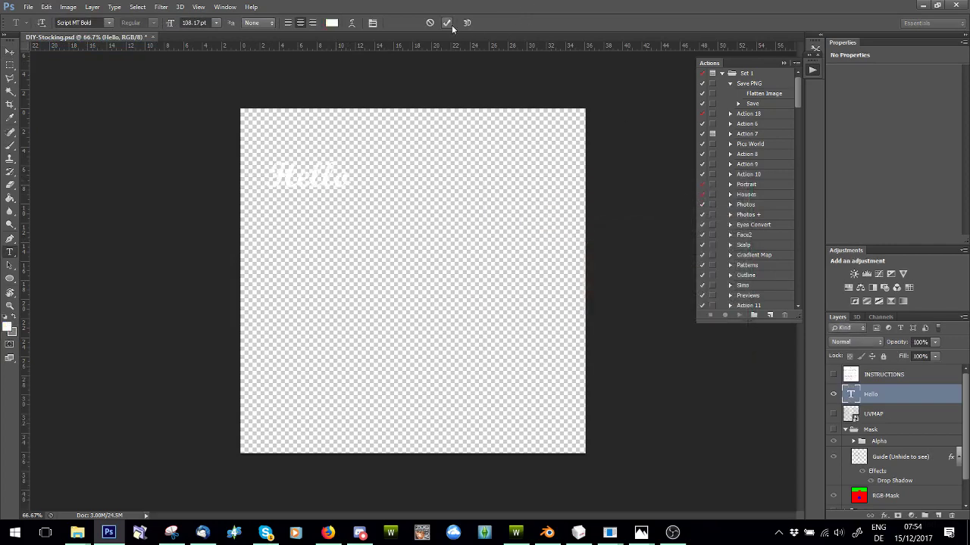
{"action": "right_click", "coordinate": [884, 398]}
{"action": "left_click", "coordinate": [622, 179]}
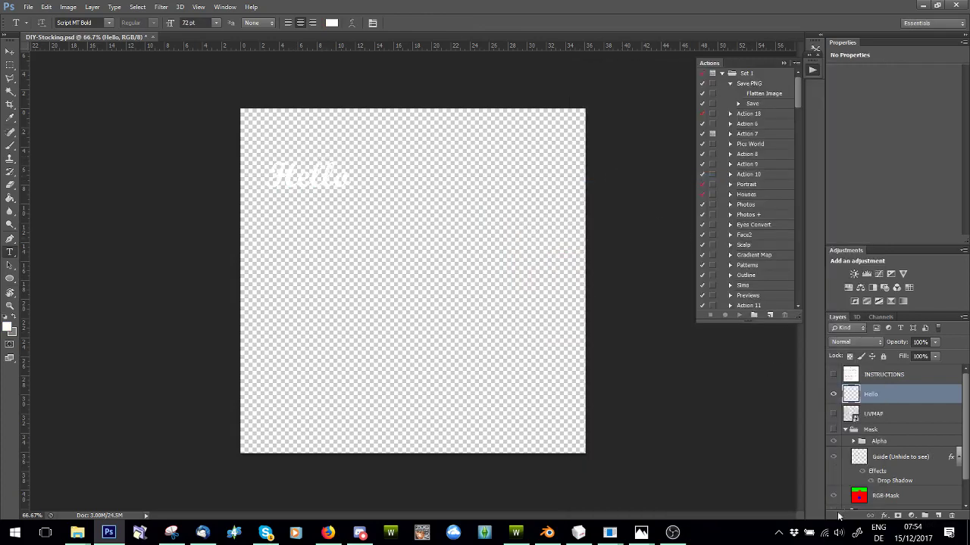
Hide the Guide, Alpha and Mask layers and show the UVMAP wireframe
{"action": "left_click", "coordinate": [834, 430]}
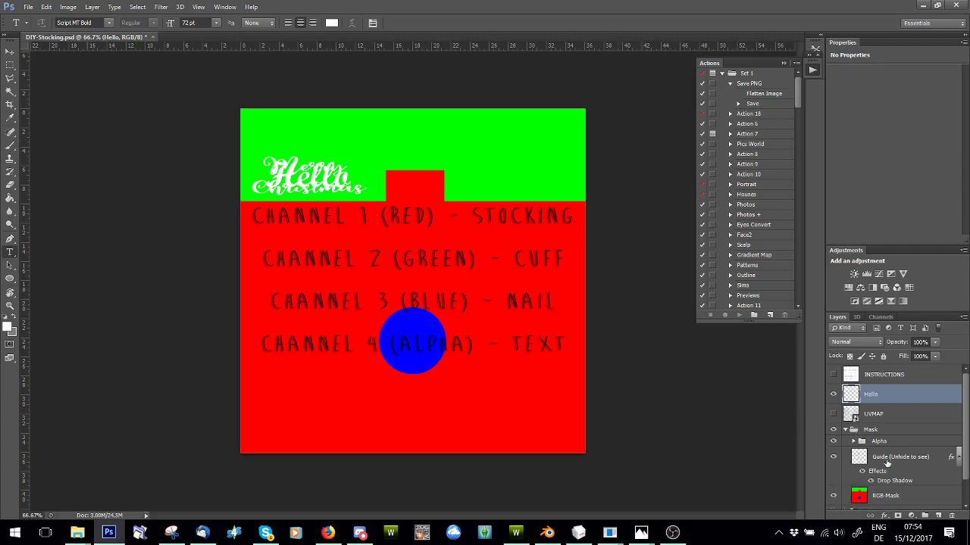
{"action": "left_click", "coordinate": [834, 457]}
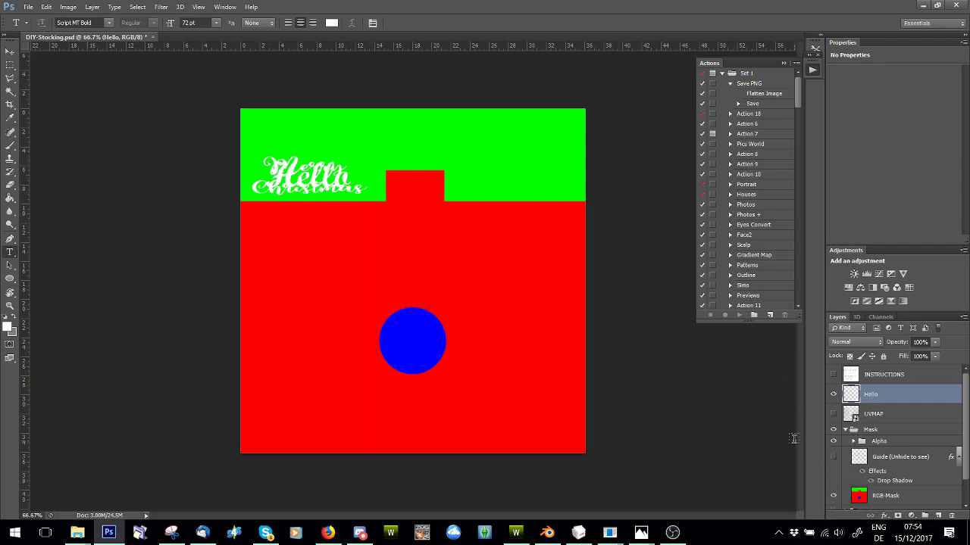
{"action": "left_click", "coordinate": [834, 441]}
{"action": "scroll", "coordinate": [871, 462], "scroll_direction": "down", "scroll_amount": 1}
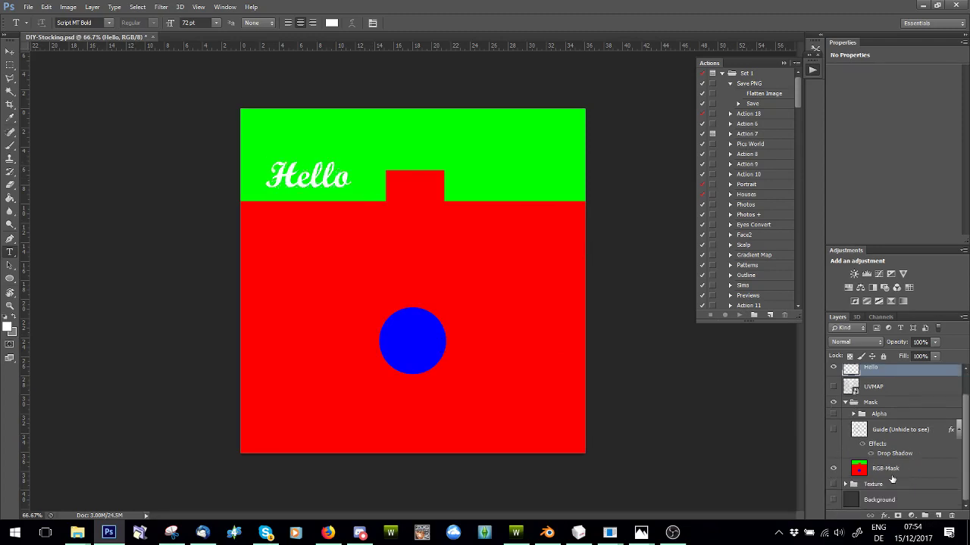
{"action": "scroll", "coordinate": [886, 473], "scroll_direction": "up", "scroll_amount": 1}
{"action": "left_click", "coordinate": [833, 430]}
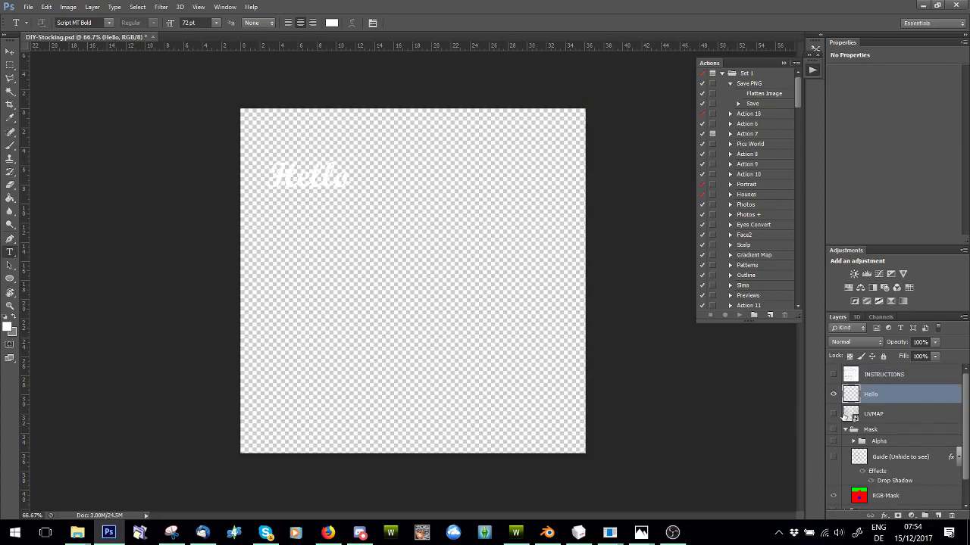
{"action": "left_click", "coordinate": [834, 413]}
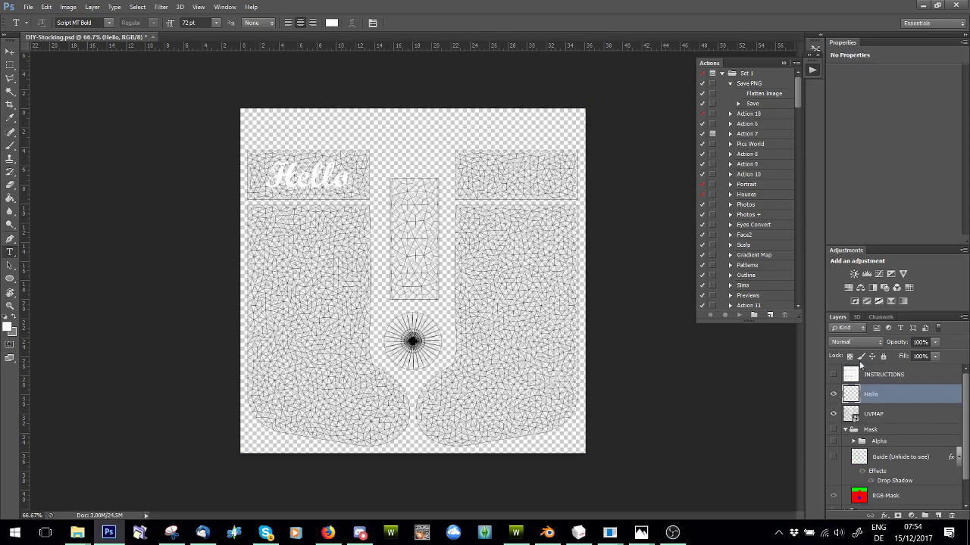
Select the whole canvas with the Rectangular Marquee
{"action": "right_click", "coordinate": [869, 395]}
{"action": "left_click", "coordinate": [893, 407]}
{"action": "left_click", "coordinate": [10, 65]}
{"action": "left_click_drag", "start_coordinate": [205, 80], "coordinate": [617, 477]}
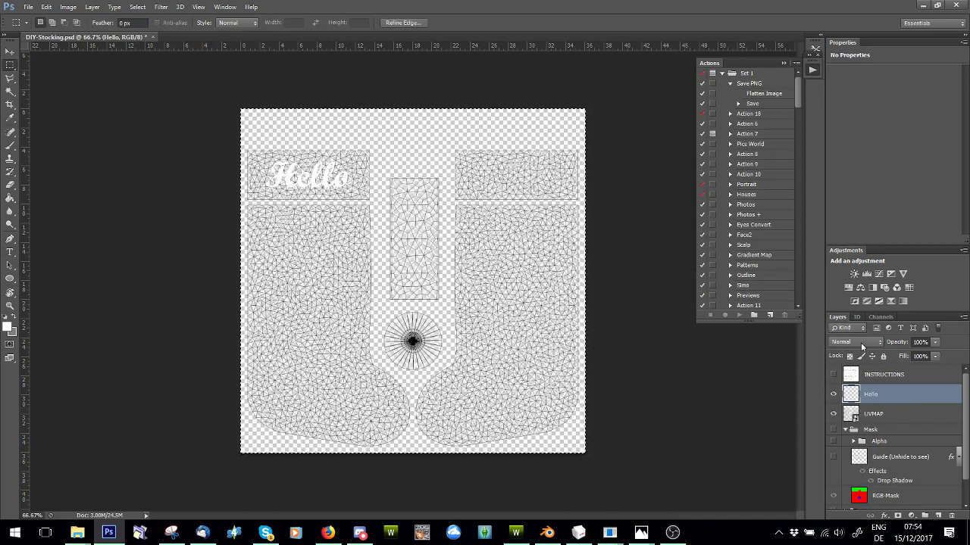
Select the Alpha 1 channel and Step Backward to remove the pasted Hello
{"action": "left_click", "coordinate": [877, 318]}
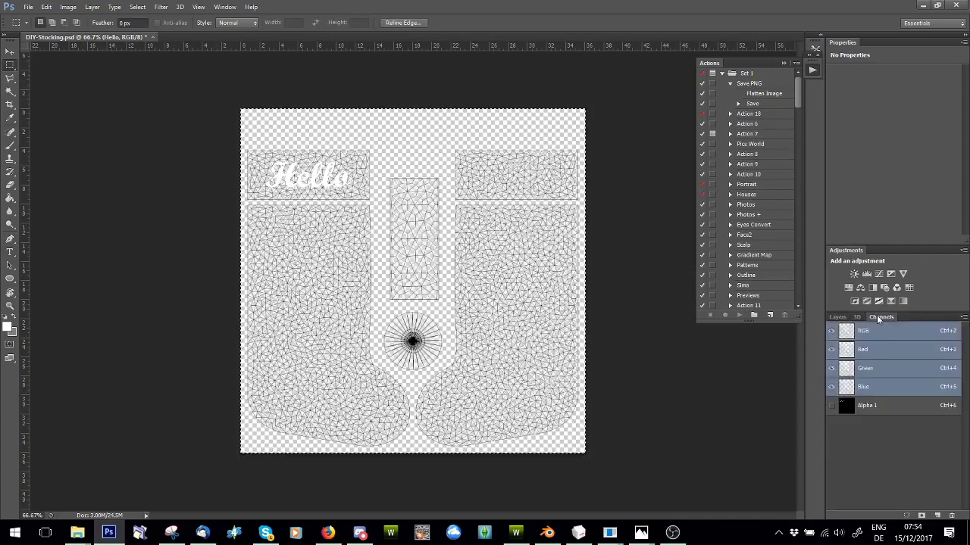
{"action": "left_click", "coordinate": [864, 412]}
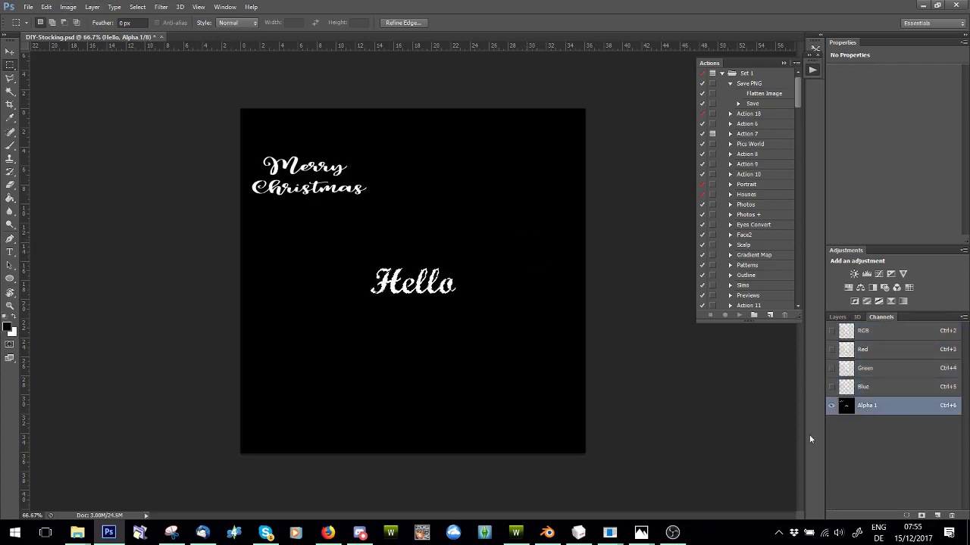
{"action": "left_click", "coordinate": [46, 7]}
{"action": "left_click", "coordinate": [61, 43]}
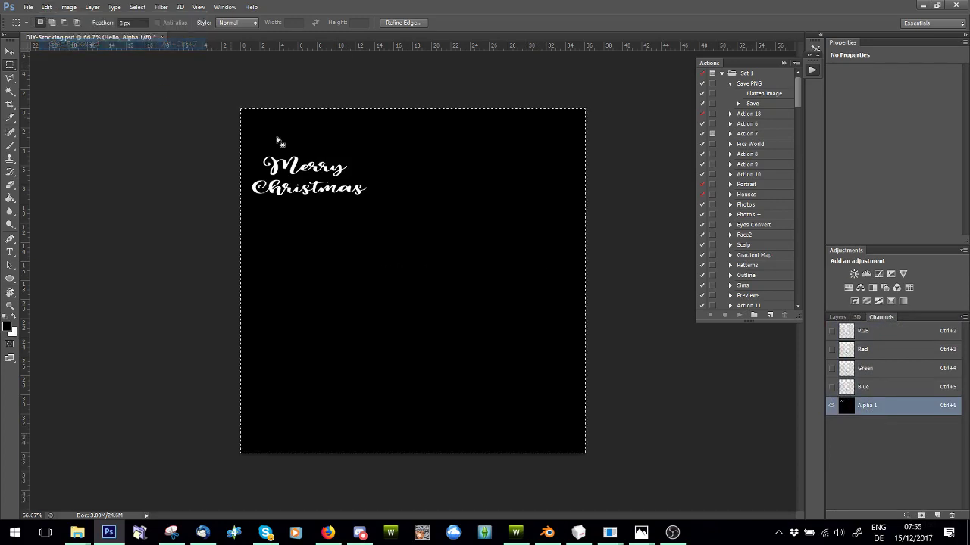
{"action": "left_click", "coordinate": [836, 316]}
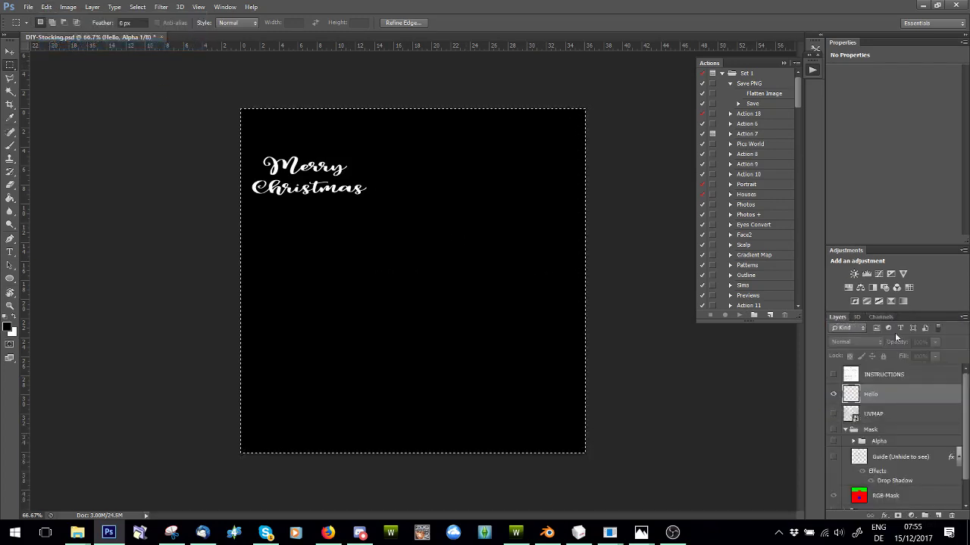
{"action": "left_click", "coordinate": [881, 317]}
Return to the RGB composite and Layers, show UVMAP, and deselect
{"action": "left_click", "coordinate": [848, 331]}
{"action": "left_click", "coordinate": [836, 317]}
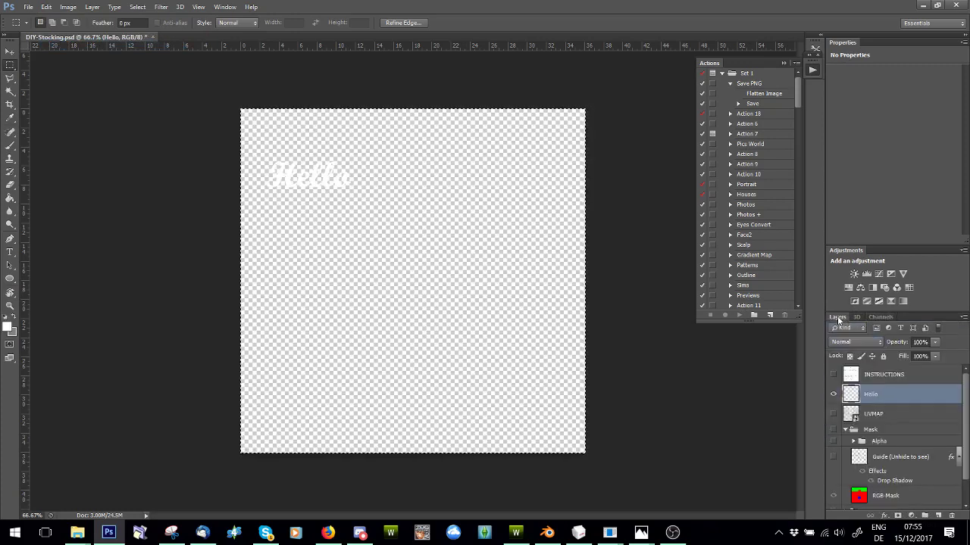
{"action": "left_click", "coordinate": [833, 413]}
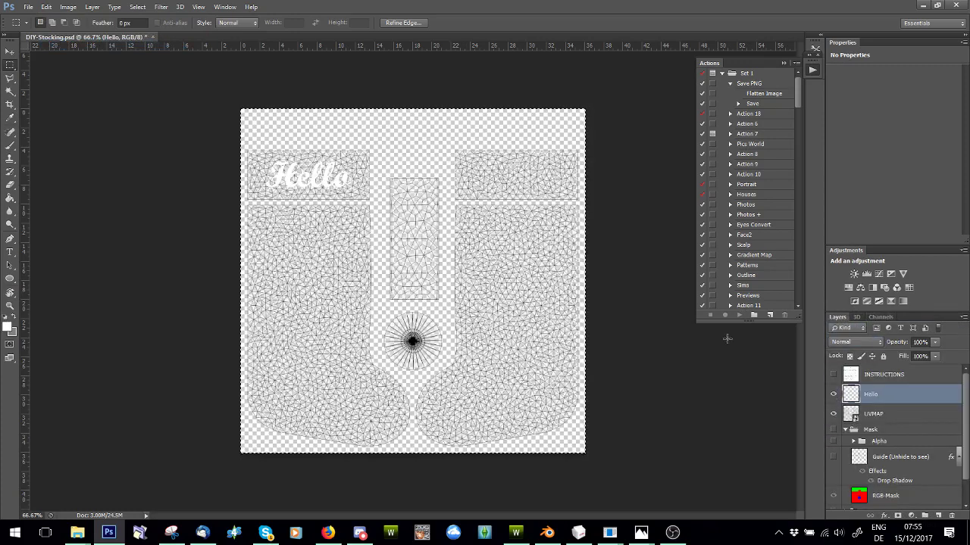
{"action": "left_click", "coordinate": [196, 132]}
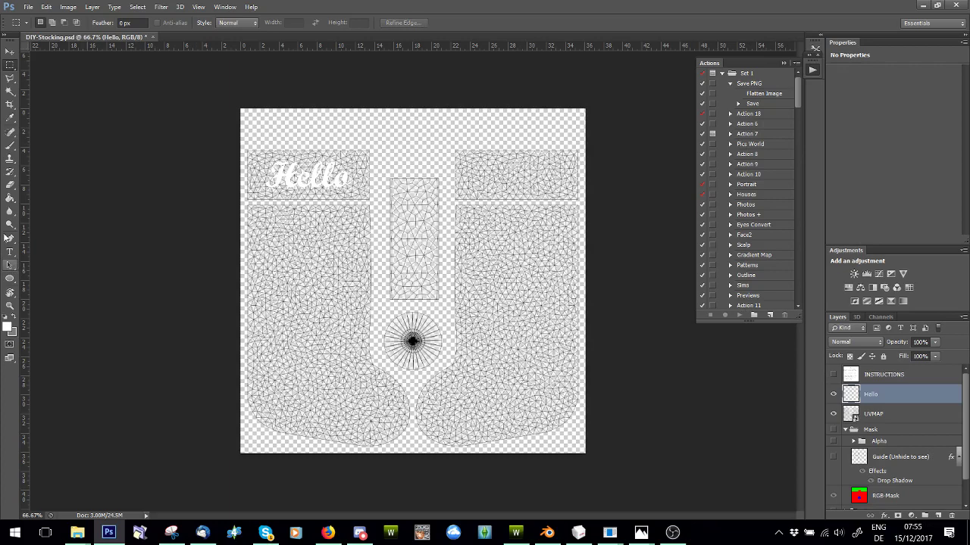
Set the brush size to 31 px and marquee-select the whole canvas
{"action": "left_click", "coordinate": [10, 144]}
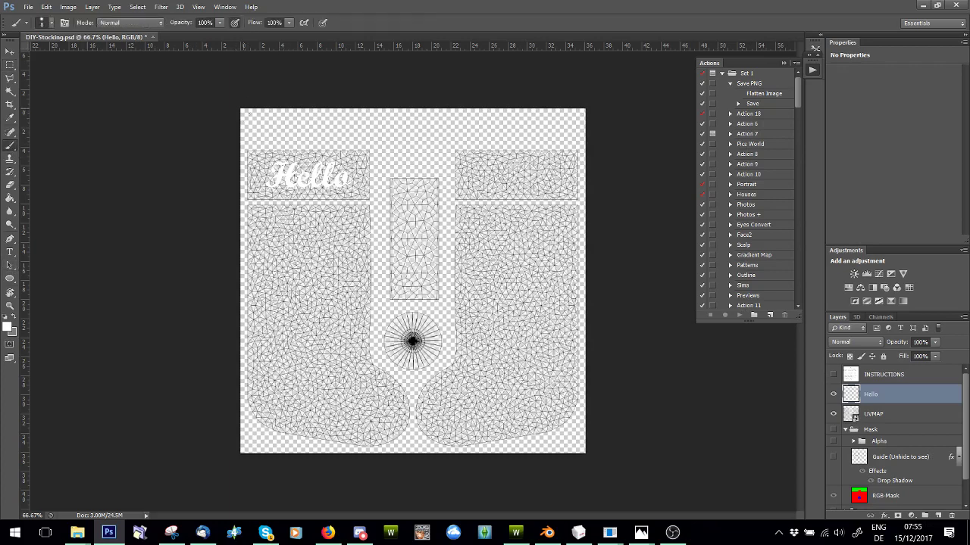
{"action": "left_click", "coordinate": [50, 22]}
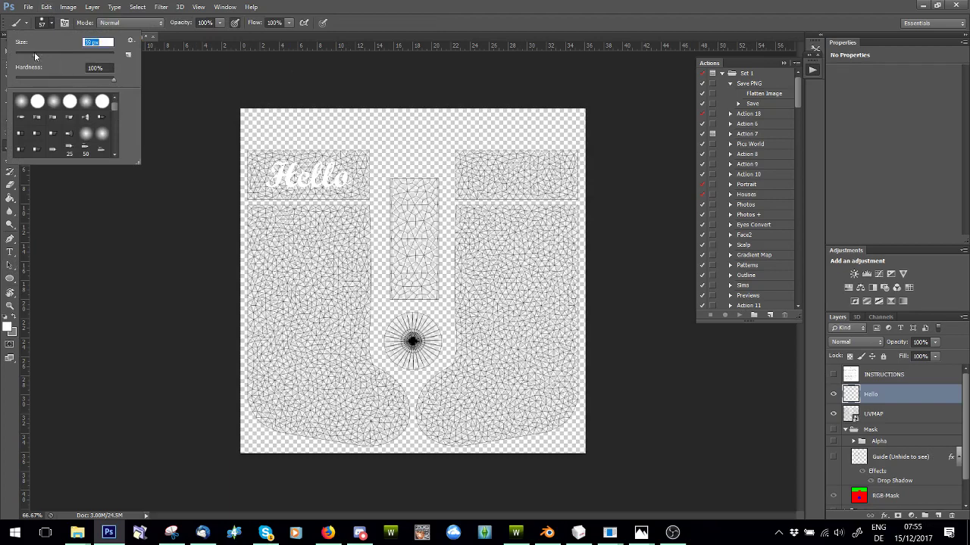
{"action": "left_click_drag", "start_coordinate": [34, 54], "coordinate": [31, 54]}
{"action": "key", "text": "Return"}
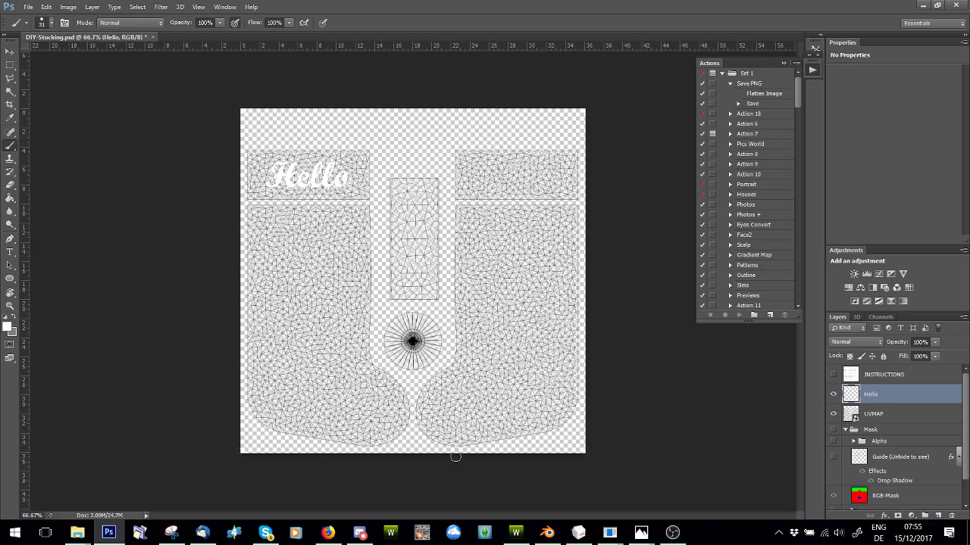
{"action": "left_click", "coordinate": [11, 65]}
{"action": "left_click_drag", "start_coordinate": [215, 89], "coordinate": [617, 470]}
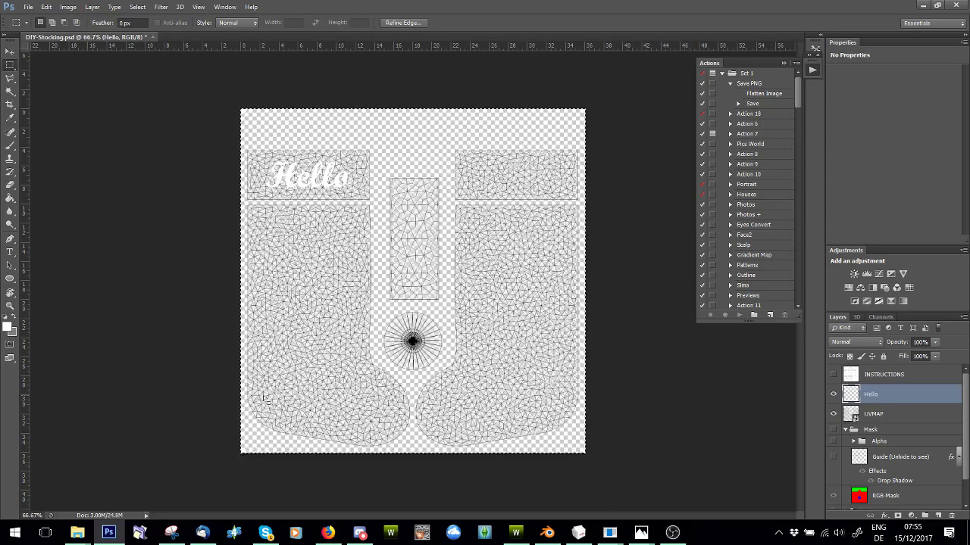
On Alpha 1, paint out Merry Christmas in black with a 96 px brush, place Hello, and deselect
{"action": "left_click", "coordinate": [877, 316]}
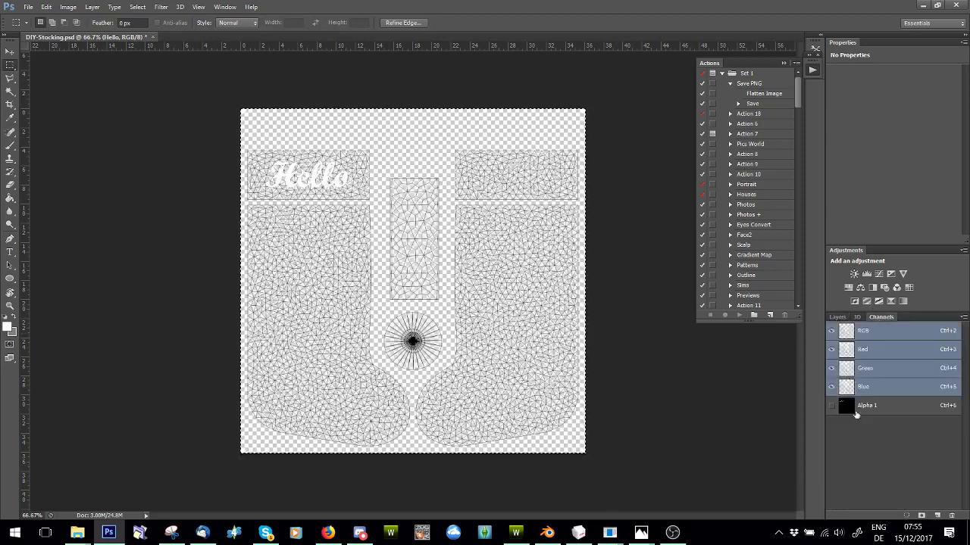
{"action": "left_click", "coordinate": [878, 414]}
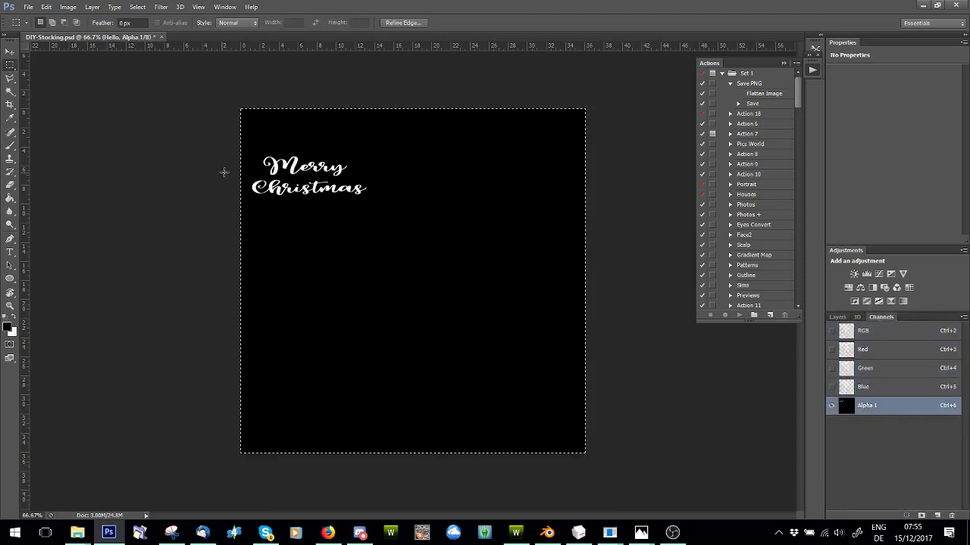
{"action": "left_click", "coordinate": [9, 146]}
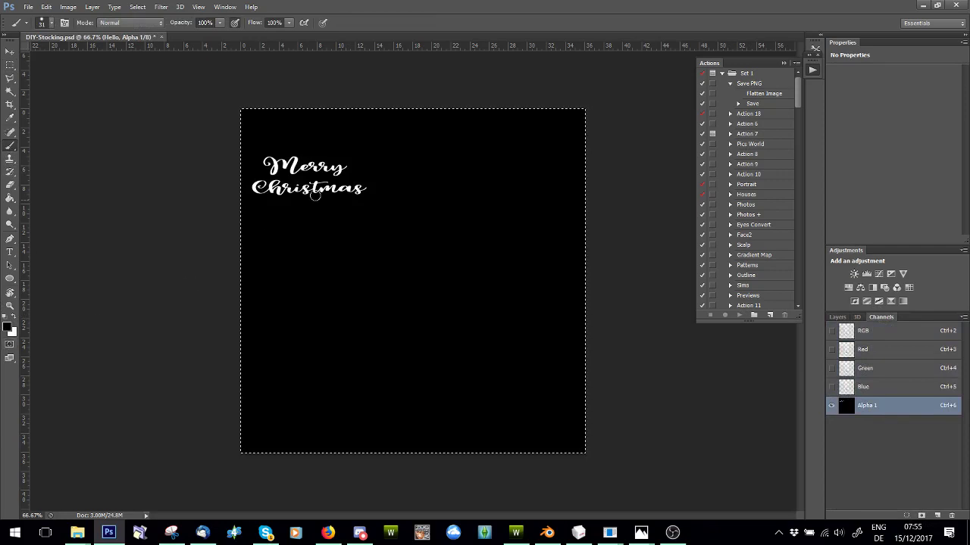
{"action": "left_click", "coordinate": [51, 23]}
{"action": "left_click_drag", "start_coordinate": [51, 46], "coordinate": [76, 47]}
{"action": "left_click_drag", "start_coordinate": [364, 178], "coordinate": [197, 197]}
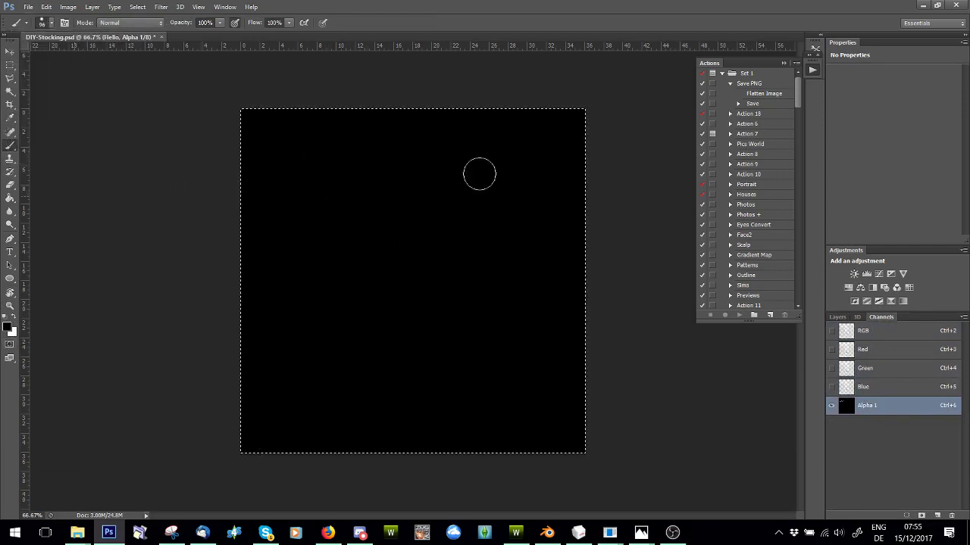
{"action": "left_click", "coordinate": [9, 51]}
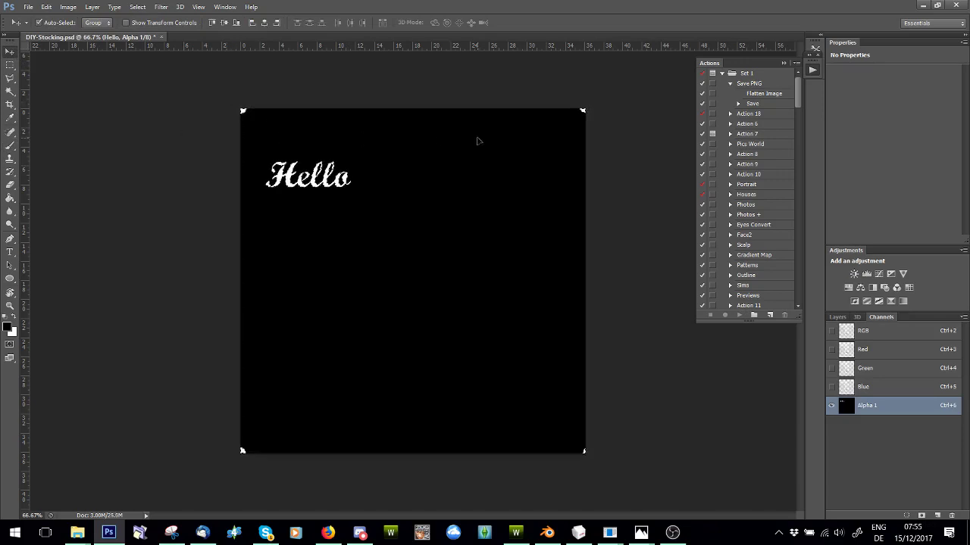
{"action": "key", "text": "ctrl+d"}
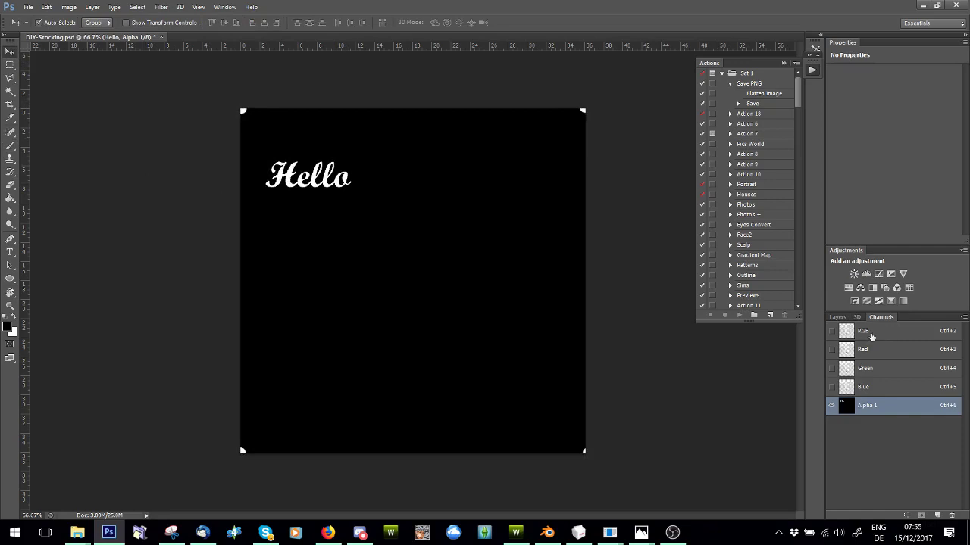
Back in Layers, hide UVMAP and show the colour mask group, checking guide text and Alpha group
{"action": "left_click", "coordinate": [871, 334]}
{"action": "left_click", "coordinate": [837, 317]}
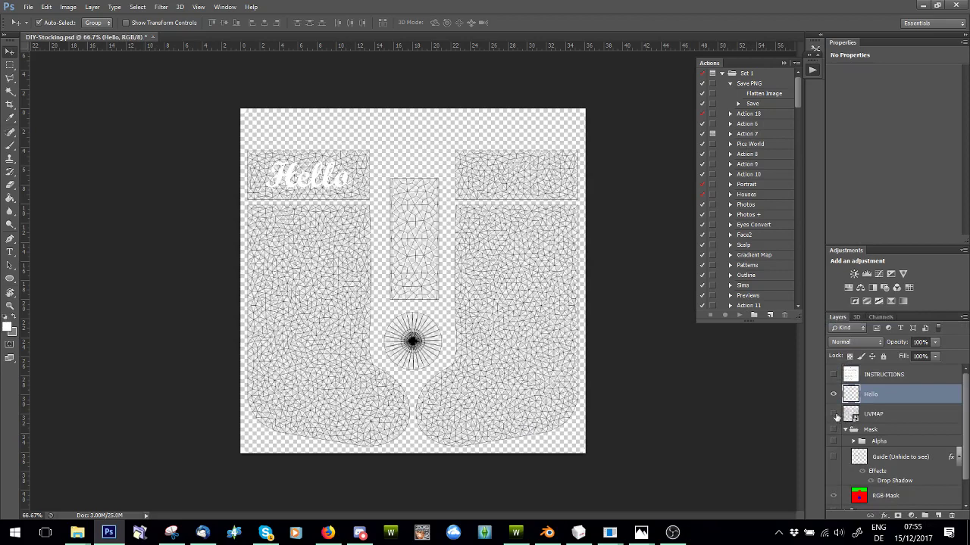
{"action": "left_click", "coordinate": [833, 413]}
{"action": "scroll", "coordinate": [848, 428], "scroll_direction": "down", "scroll_amount": 1}
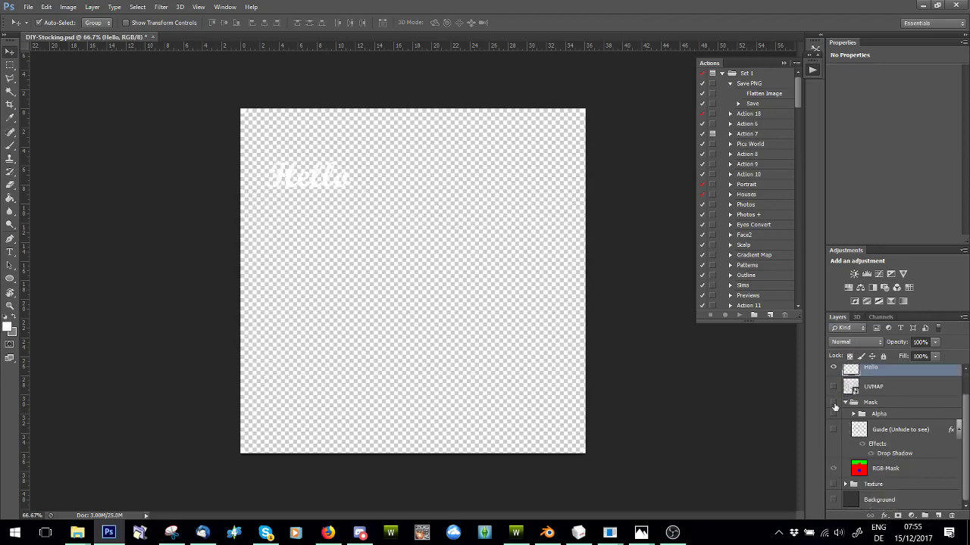
{"action": "left_click", "coordinate": [834, 402]}
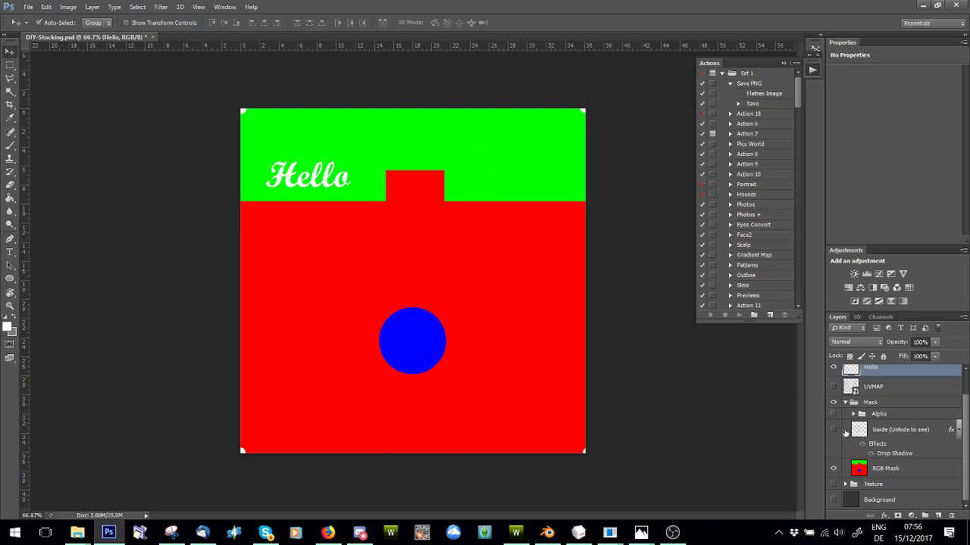
{"action": "left_click", "coordinate": [833, 429]}
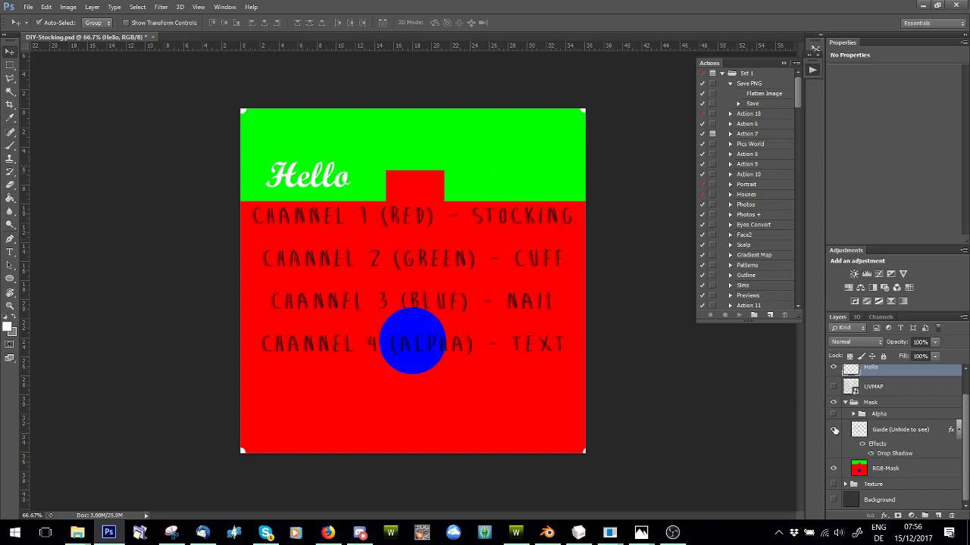
{"action": "left_click", "coordinate": [834, 430]}
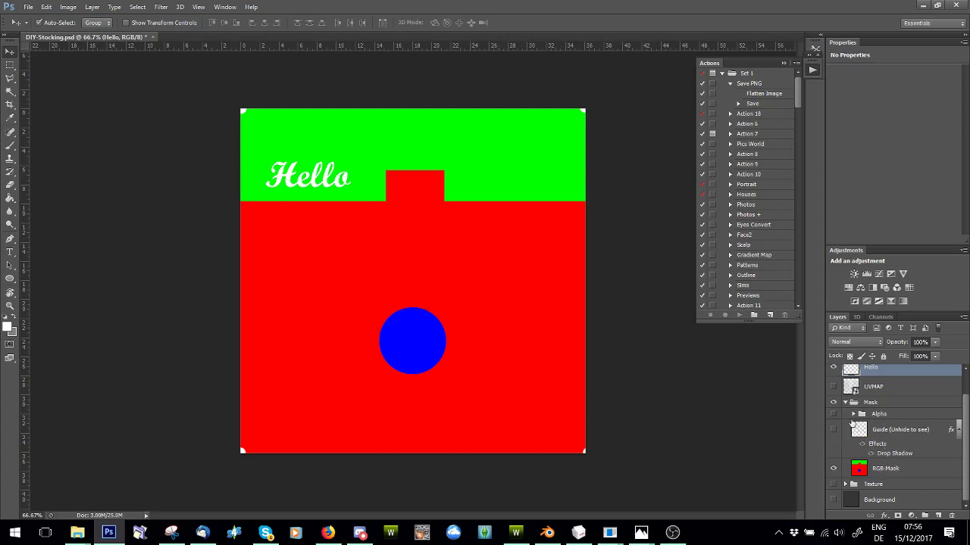
{"action": "left_click", "coordinate": [833, 413]}
{"action": "left_click", "coordinate": [834, 413]}
{"action": "left_click", "coordinate": [853, 415]}
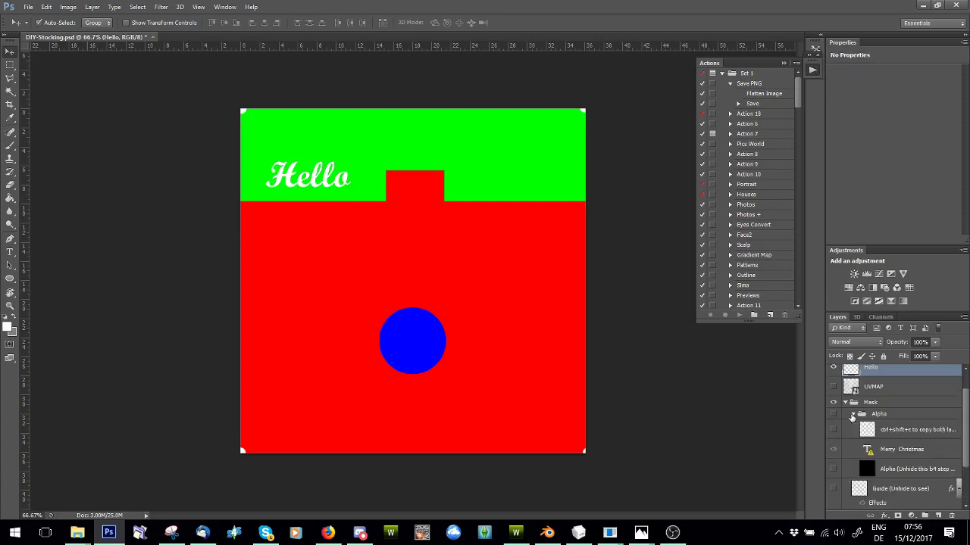
{"action": "left_click", "coordinate": [853, 414]}
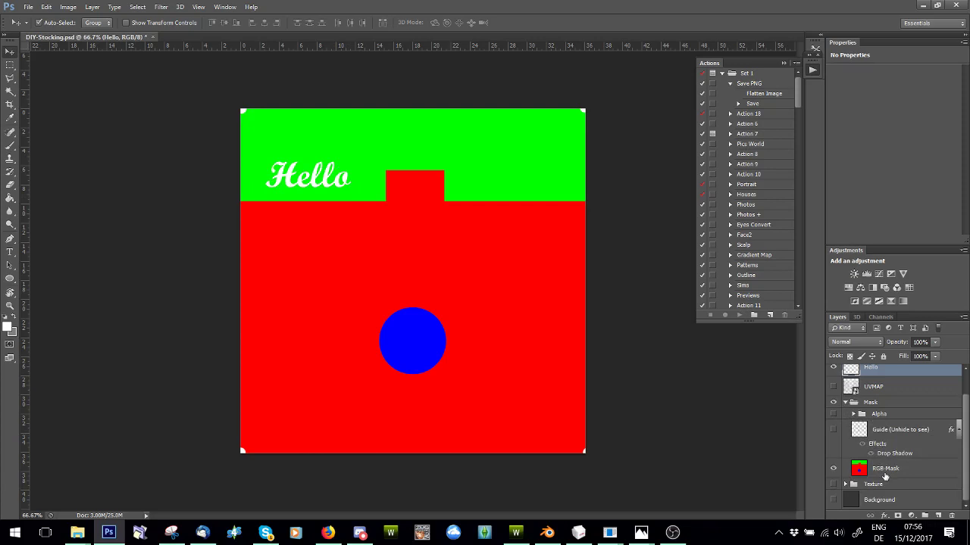
Make RGB-Mask the active layer, check the Alpha 1 channel, and choose File > Save As
{"action": "left_click", "coordinate": [884, 473]}
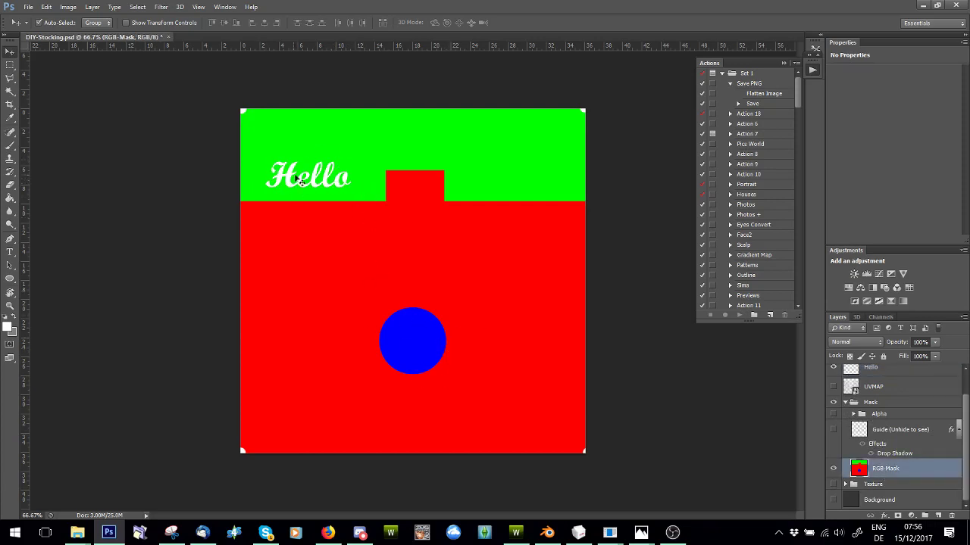
{"action": "left_click", "coordinate": [881, 316]}
{"action": "left_click", "coordinate": [863, 409]}
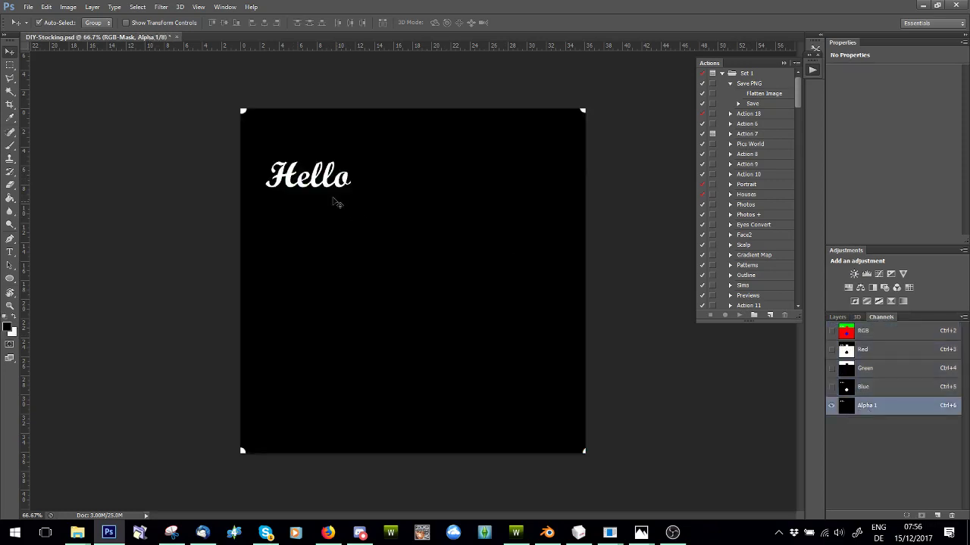
{"action": "left_click", "coordinate": [878, 331]}
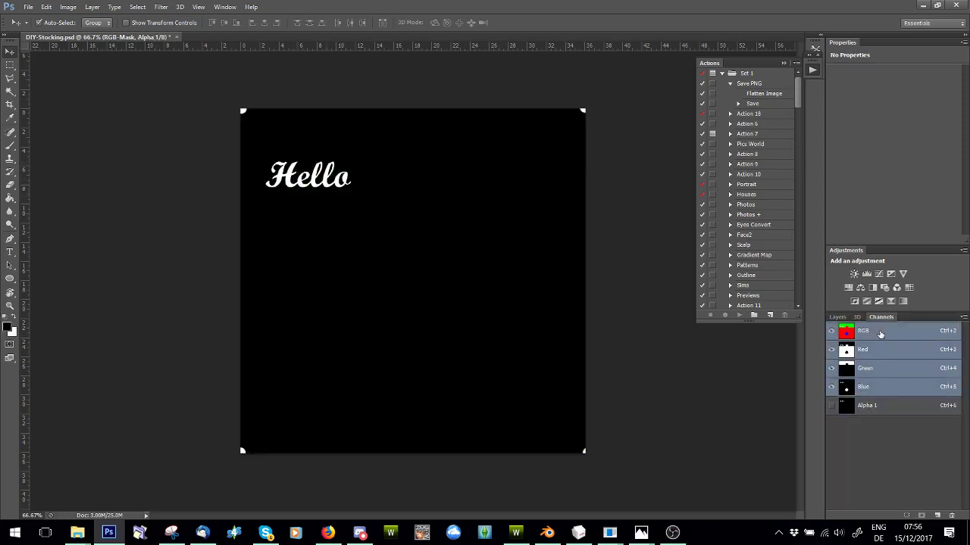
{"action": "left_click", "coordinate": [856, 317]}
{"action": "left_click", "coordinate": [838, 316]}
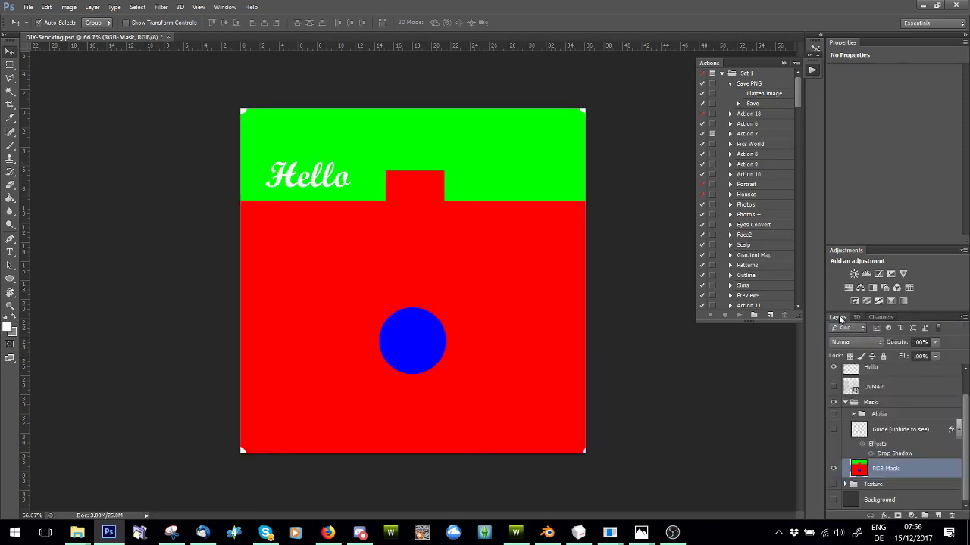
{"action": "left_click", "coordinate": [28, 7]}
Save the image as a D3D/DDS file named Mask, accepting the NVIDIA export settings
{"action": "left_click", "coordinate": [45, 165]}
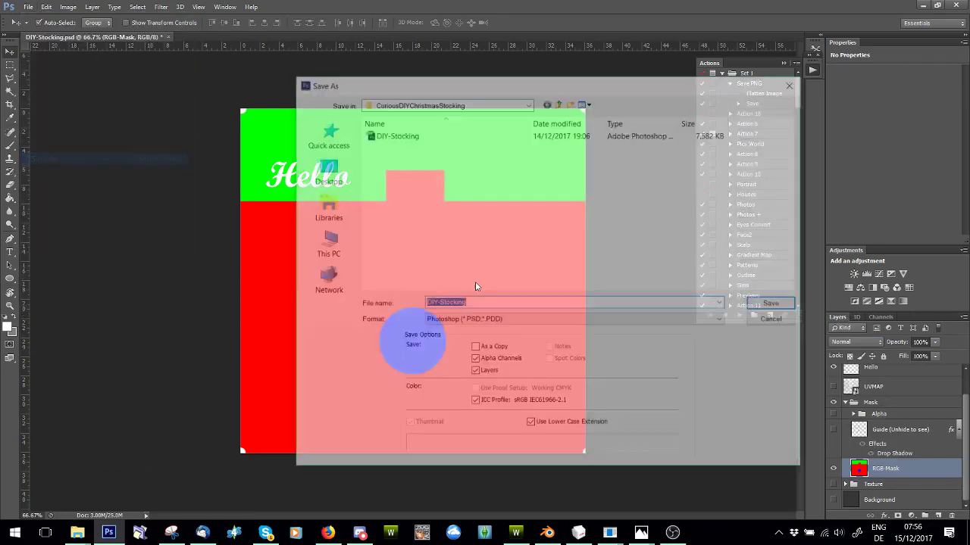
{"action": "left_click", "coordinate": [480, 319]}
{"action": "left_click", "coordinate": [458, 359]}
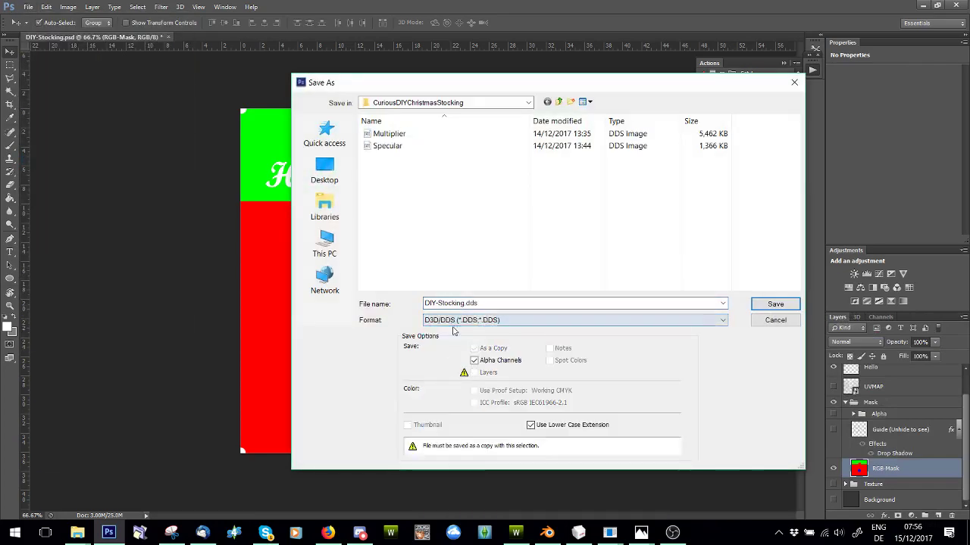
{"action": "double_click", "coordinate": [458, 304]}
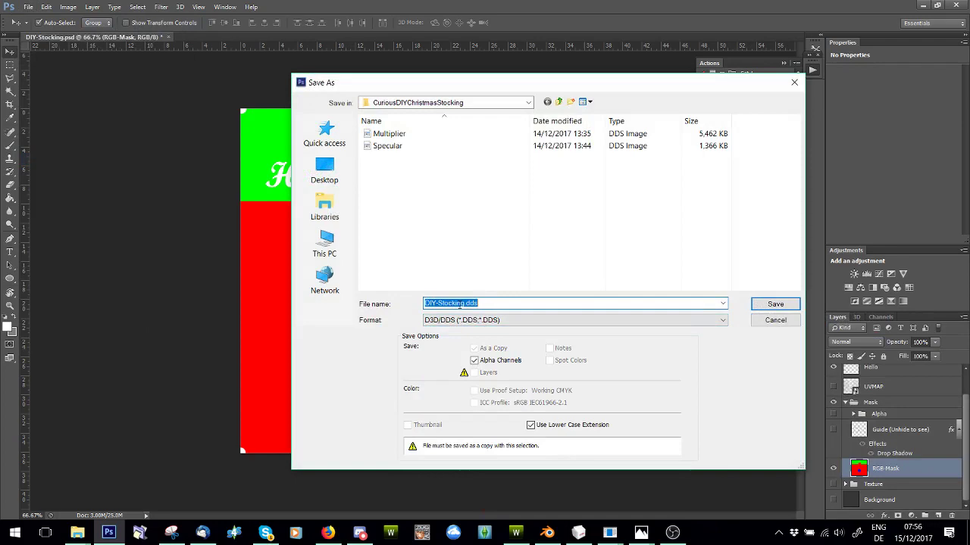
{"action": "type", "text": "Mask"}
{"action": "key", "text": "Return"}
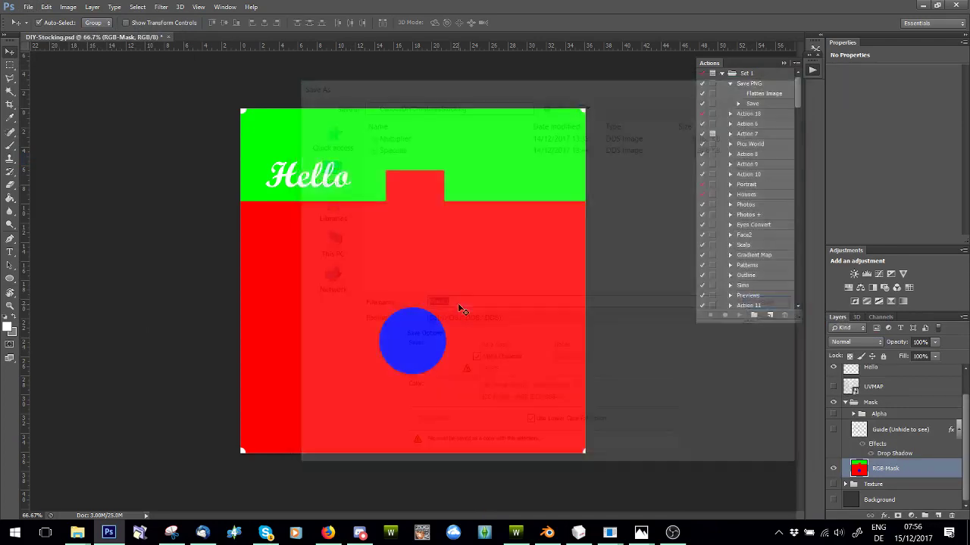
{"action": "left_click", "coordinate": [546, 129]}
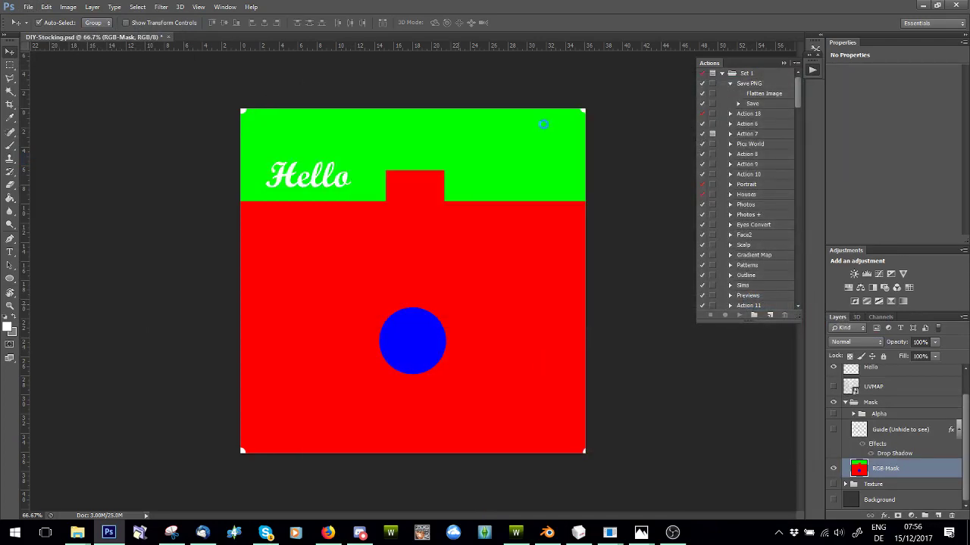
Check the stocking folder via File > Open, then cancel
{"action": "left_click", "coordinate": [29, 7]}
{"action": "left_click", "coordinate": [38, 28]}
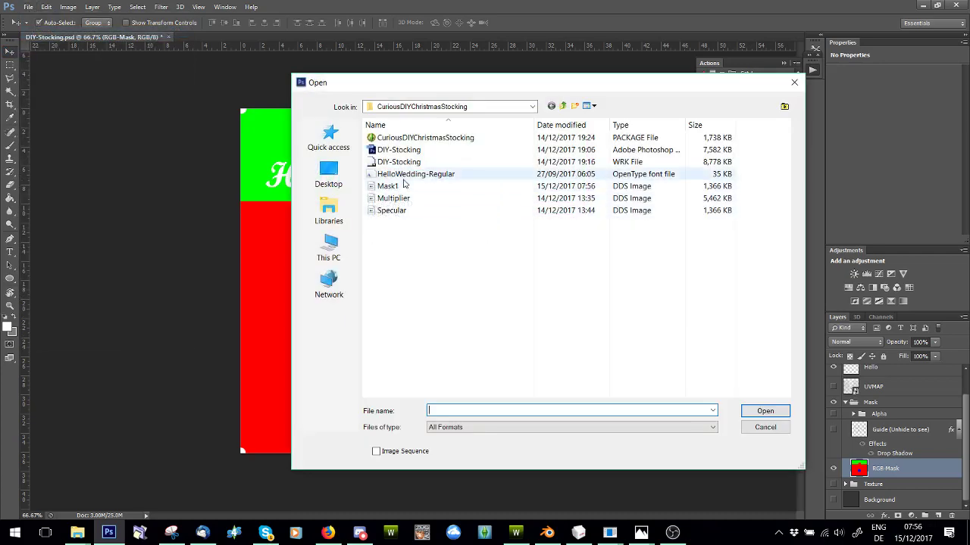
{"action": "left_click", "coordinate": [794, 82]}
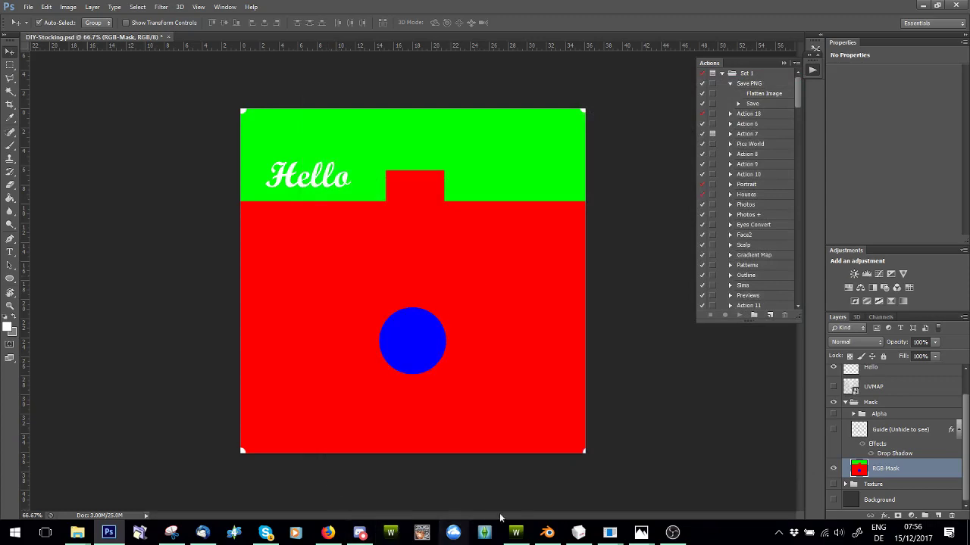
Return to TSR Workshop and select the stocking's second texture set, with the plain white cuff
{"action": "left_click", "coordinate": [515, 531]}
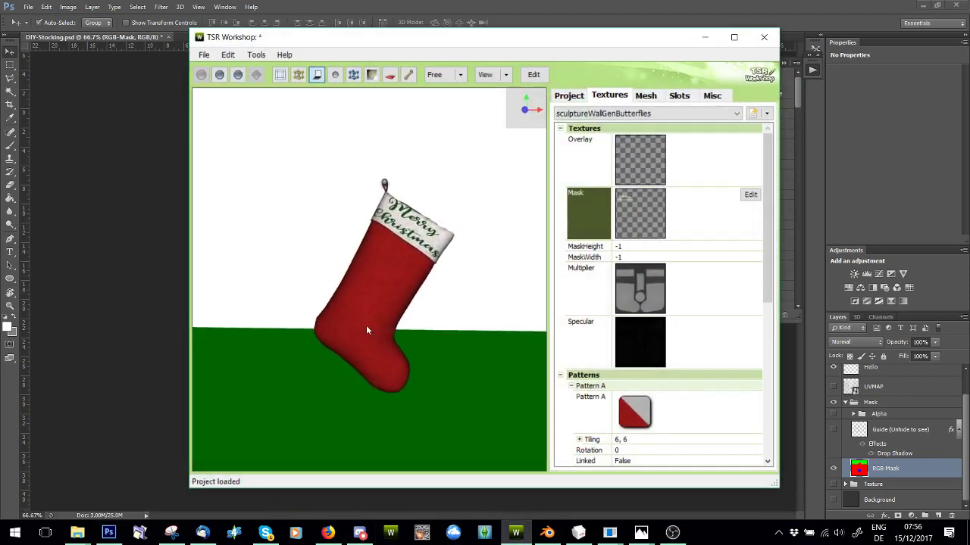
{"action": "left_click", "coordinate": [594, 113]}
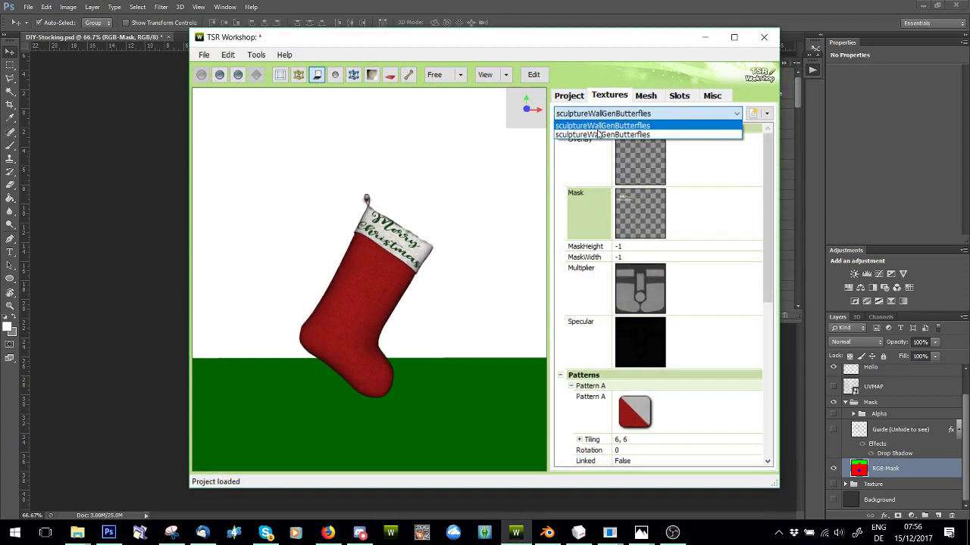
{"action": "left_click", "coordinate": [597, 130]}
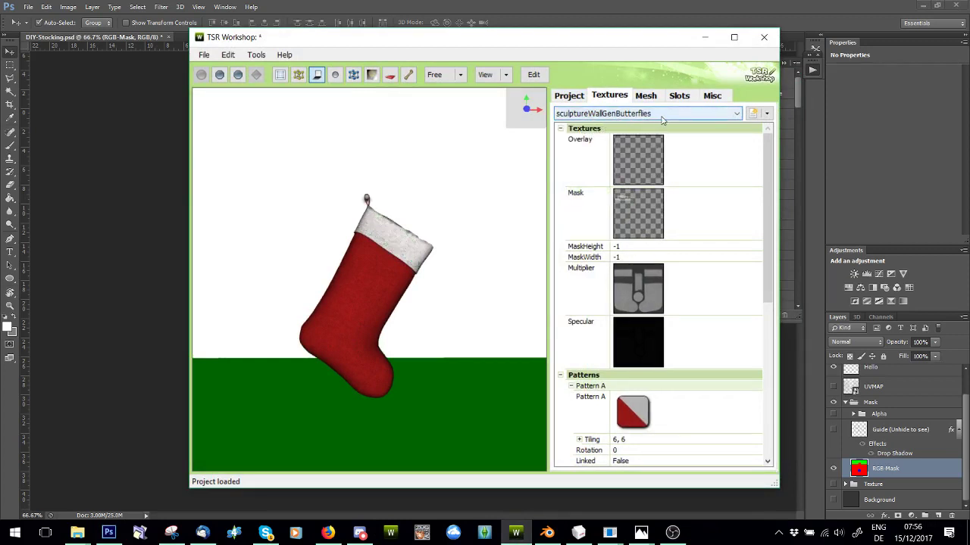
{"action": "left_click", "coordinate": [767, 113]}
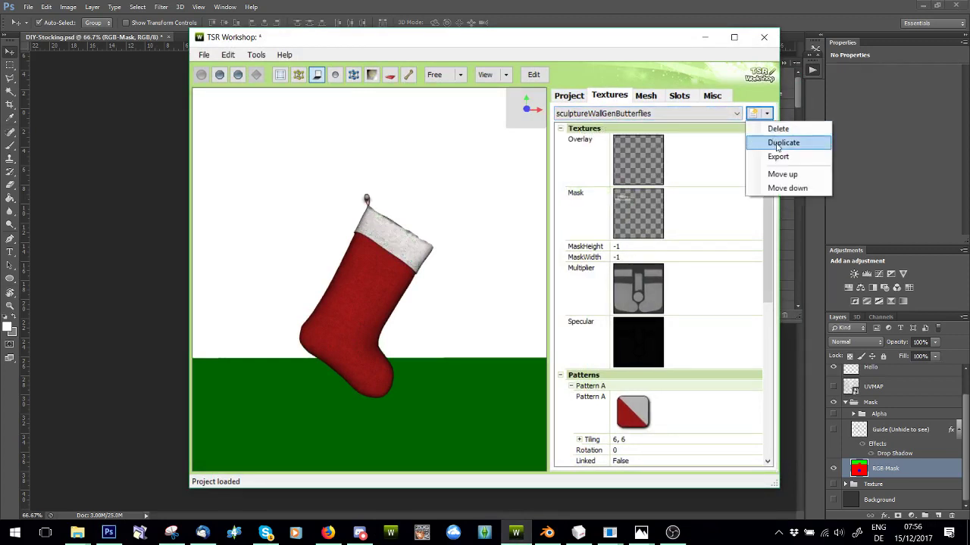
{"action": "left_click", "coordinate": [781, 142]}
Replace the stocking's Mask with the imported Mask1.dds Hello image, added as a new texture
{"action": "left_click", "coordinate": [717, 204]}
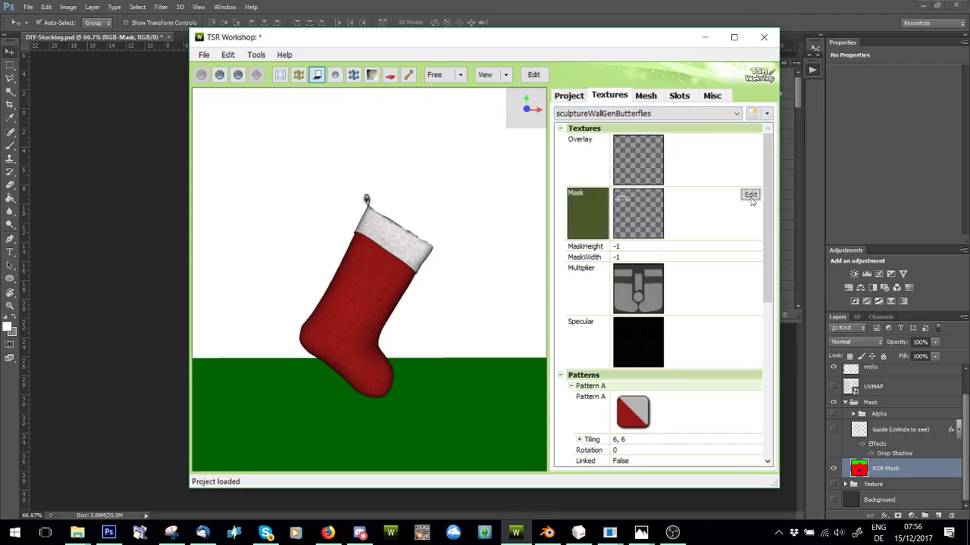
{"action": "left_click", "coordinate": [750, 197]}
{"action": "left_click", "coordinate": [643, 103]}
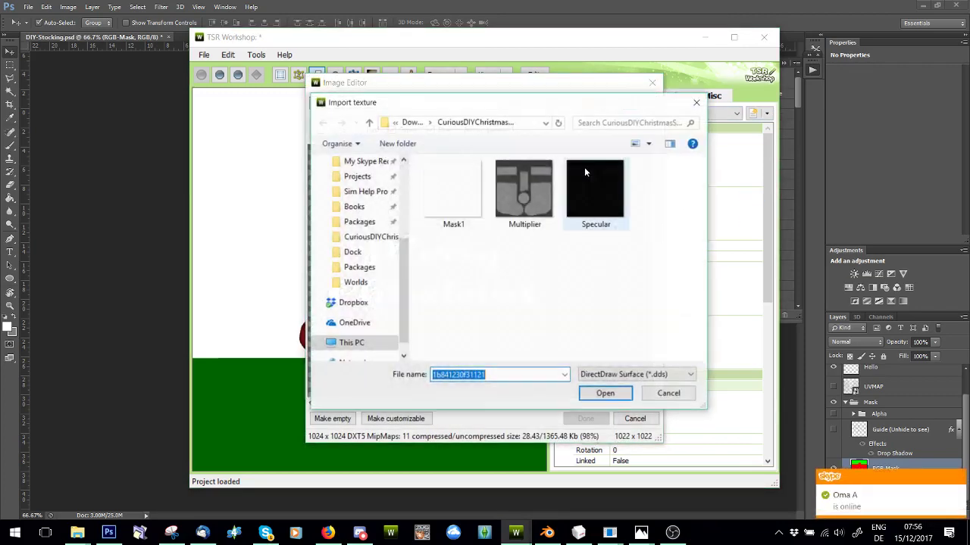
{"action": "double_click", "coordinate": [460, 202]}
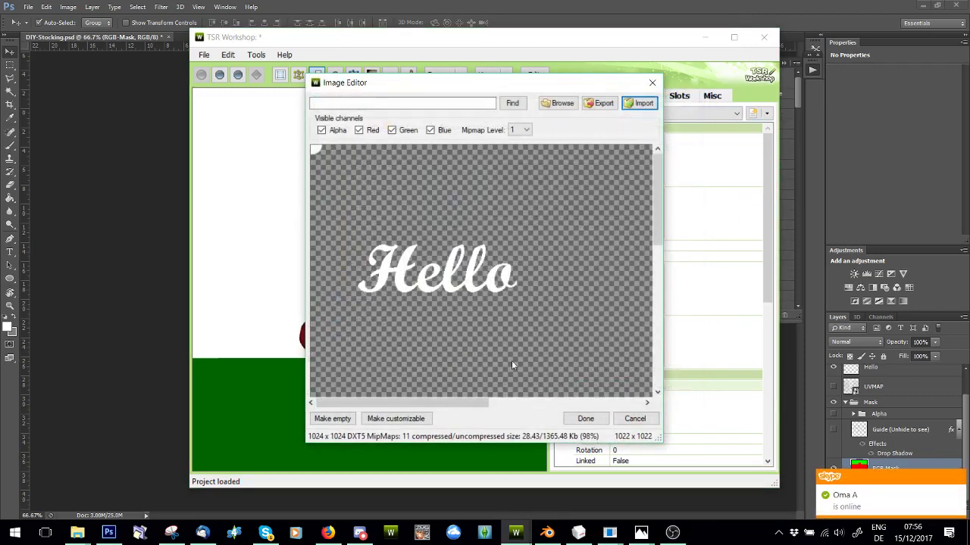
{"action": "left_click", "coordinate": [584, 418]}
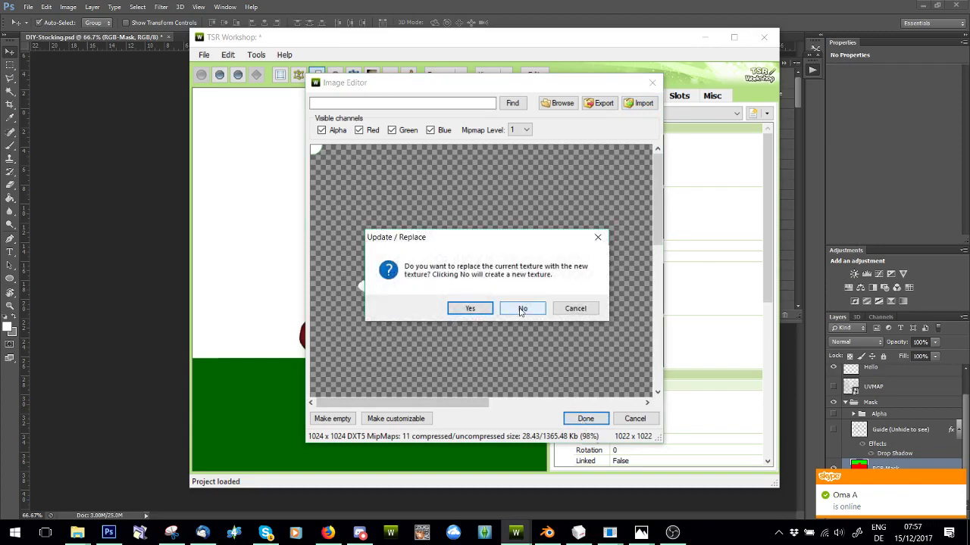
{"action": "left_click", "coordinate": [522, 310]}
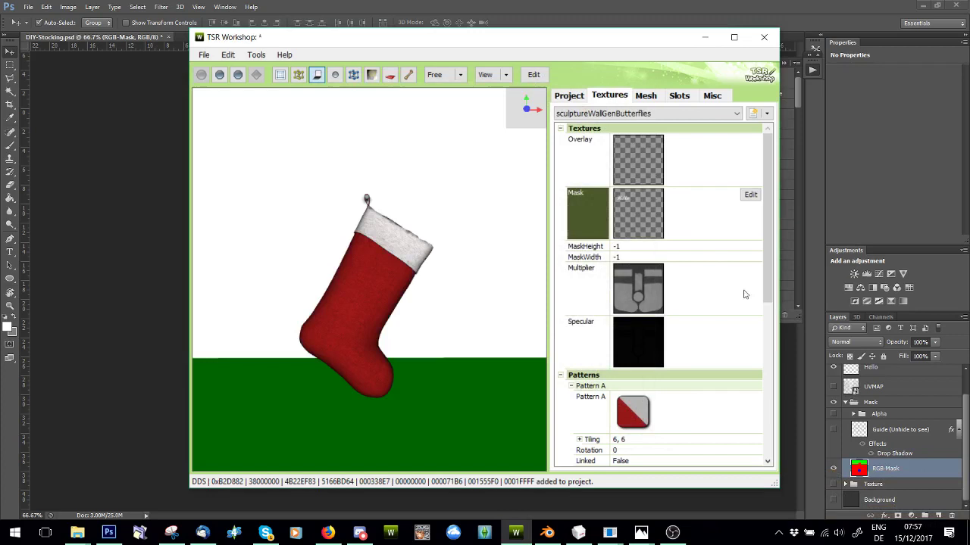
Give Pattern D a dark colour so the Hello lettering shows on the cuff
{"action": "scroll", "coordinate": [745, 295], "scroll_direction": "down", "scroll_amount": 1}
{"action": "scroll", "coordinate": [766, 280], "scroll_direction": "down", "scroll_amount": 9}
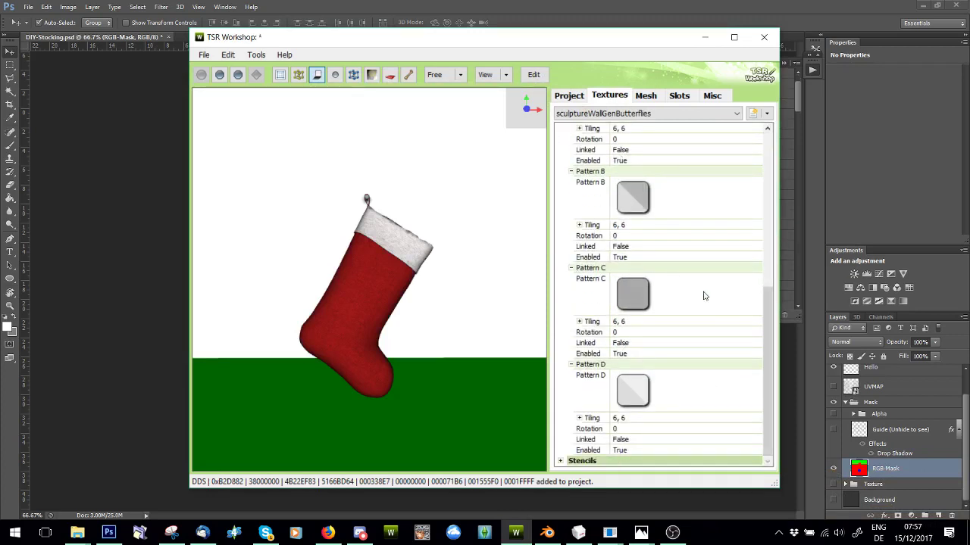
{"action": "left_click", "coordinate": [746, 382]}
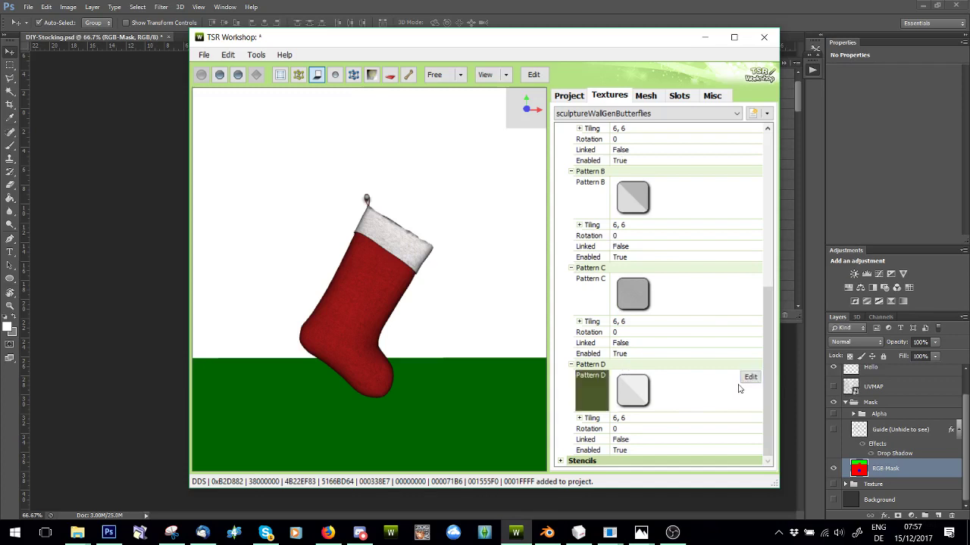
{"action": "left_click", "coordinate": [750, 377]}
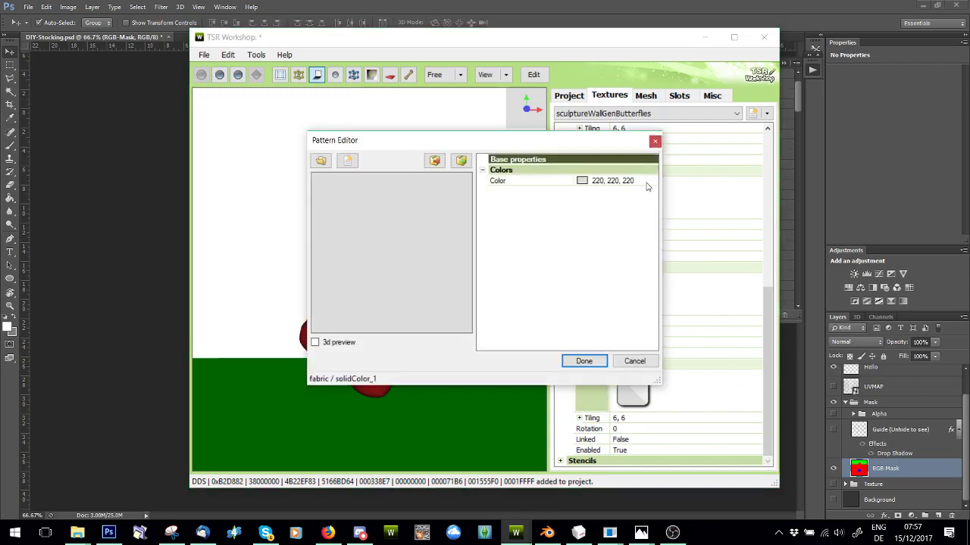
{"action": "left_click", "coordinate": [647, 184]}
{"action": "left_click", "coordinate": [575, 262]}
{"action": "left_click", "coordinate": [584, 362]}
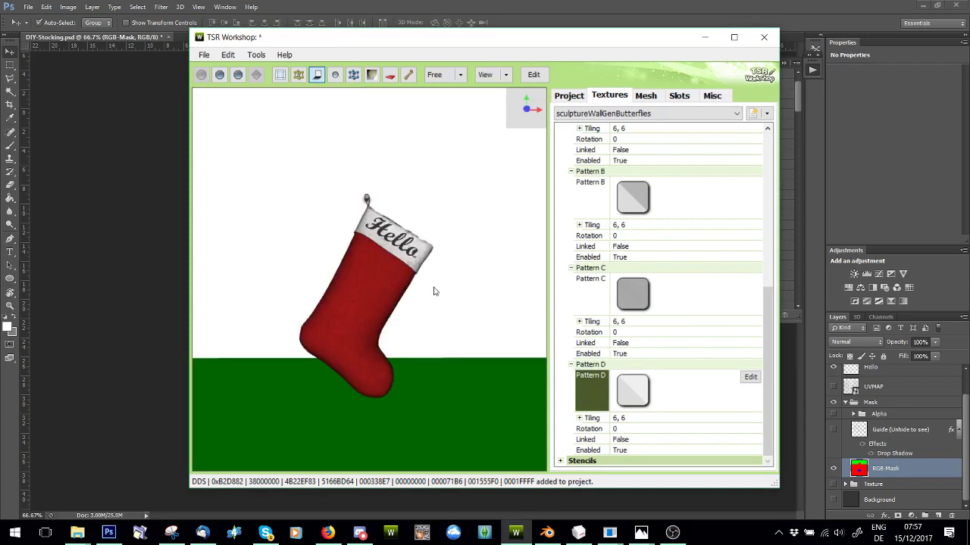
Orbit and enlarge the stocking preview to check the dark Hello lettering on the white cuff
{"action": "left_click_drag", "start_coordinate": [403, 299], "coordinate": [507, 218]}
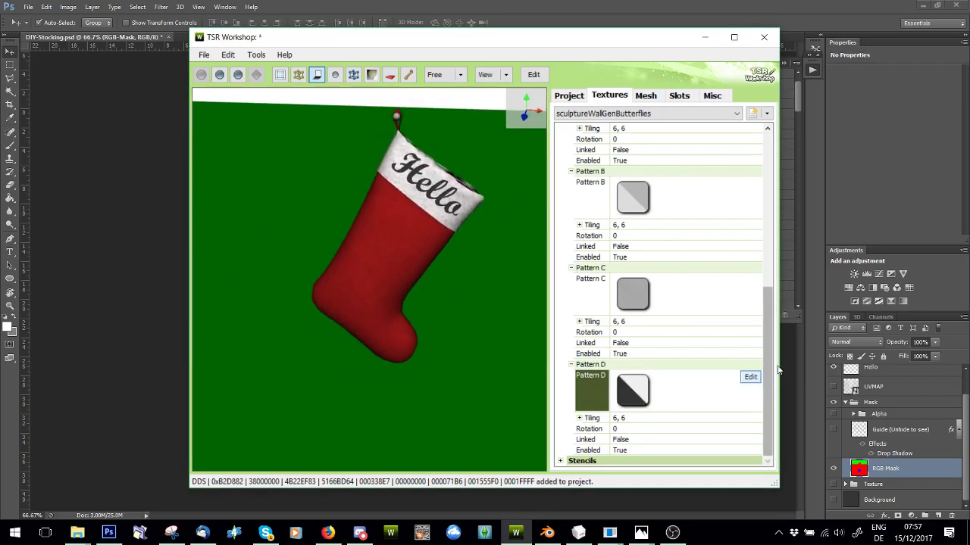
{"action": "left_click", "coordinate": [766, 113]}
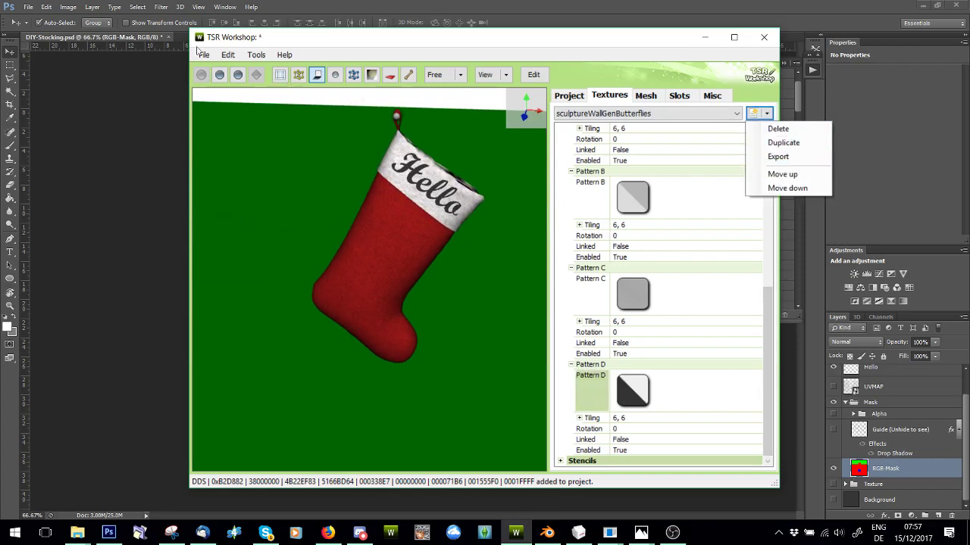
{"action": "left_click", "coordinate": [217, 56]}
Open Project contents and select all 42 project resources
{"action": "left_click", "coordinate": [238, 67]}
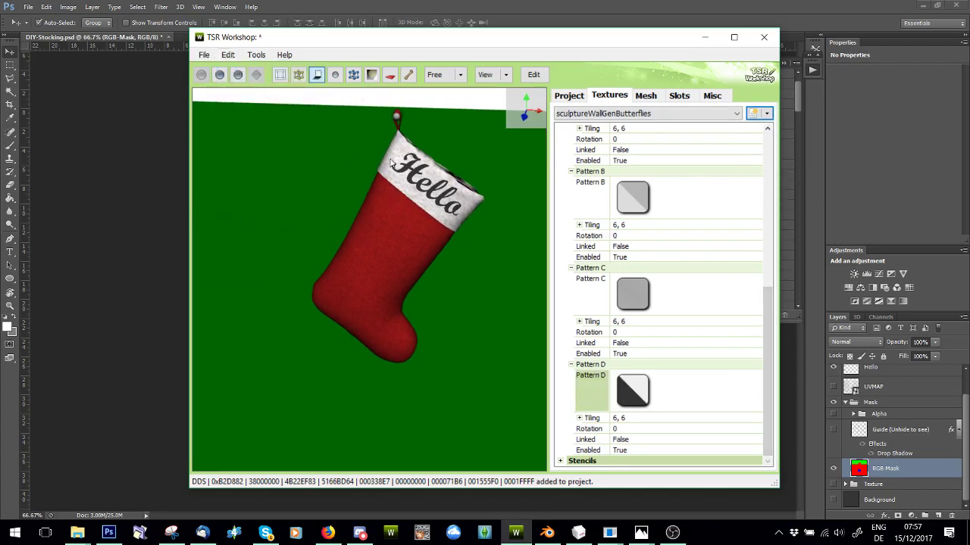
{"action": "left_click", "coordinate": [392, 162]}
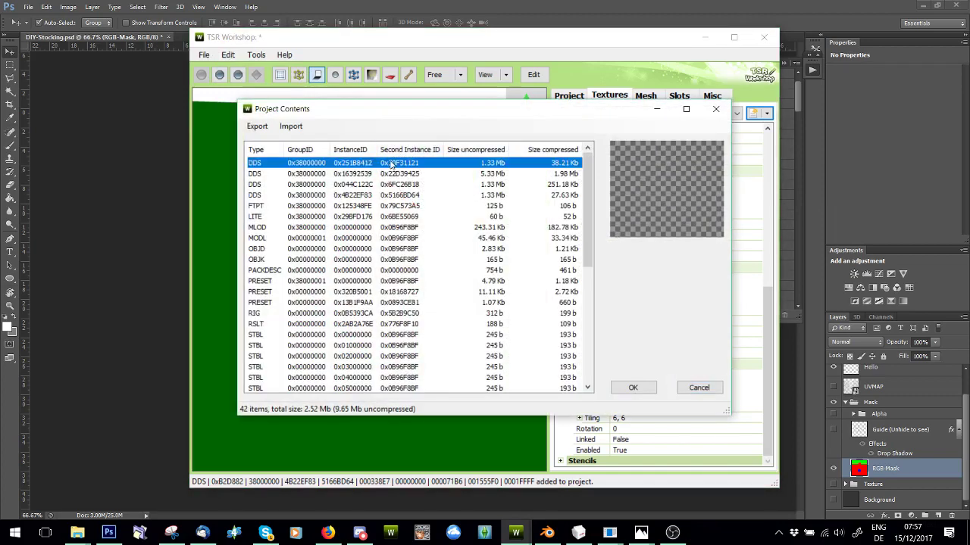
{"action": "scroll", "coordinate": [420, 341], "scroll_direction": "down", "scroll_amount": 7}
{"action": "left_click", "coordinate": [384, 377], "text": "shift"}
{"action": "scroll", "coordinate": [375, 318], "scroll_direction": "up", "scroll_amount": 7}
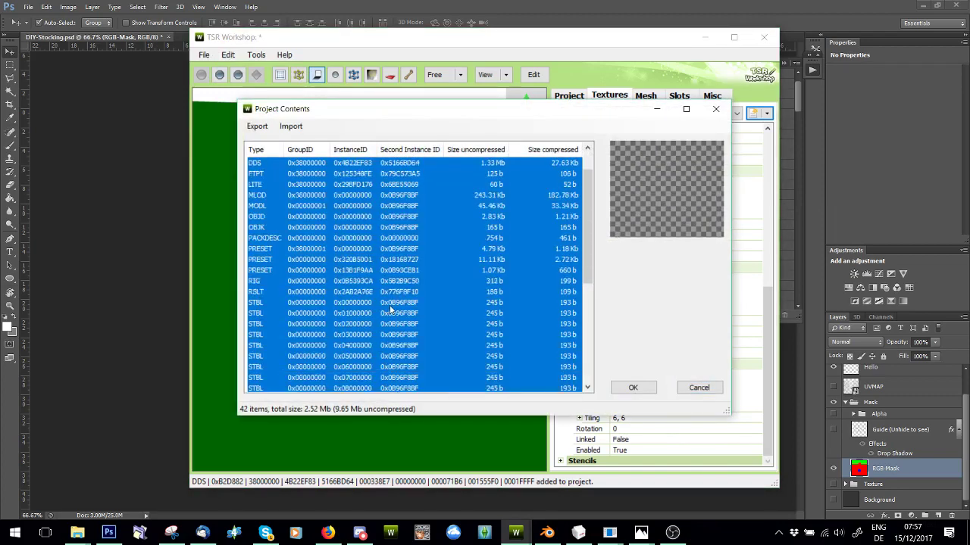
{"action": "scroll", "coordinate": [362, 356], "scroll_direction": "down", "scroll_amount": 6}
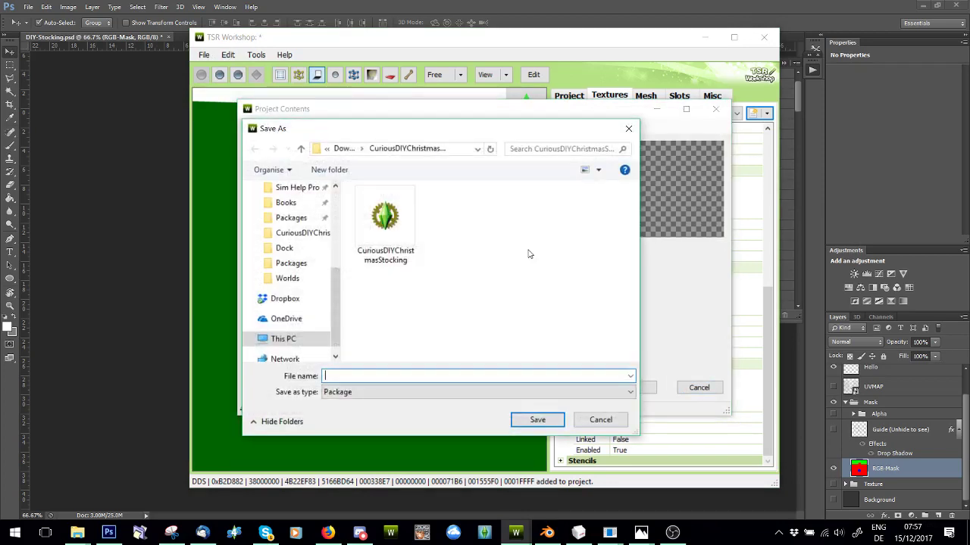
Export the selected resources as package CuriousDIYChristmasStockingEDIT and close the contents overview
{"action": "left_click", "coordinate": [411, 233]}
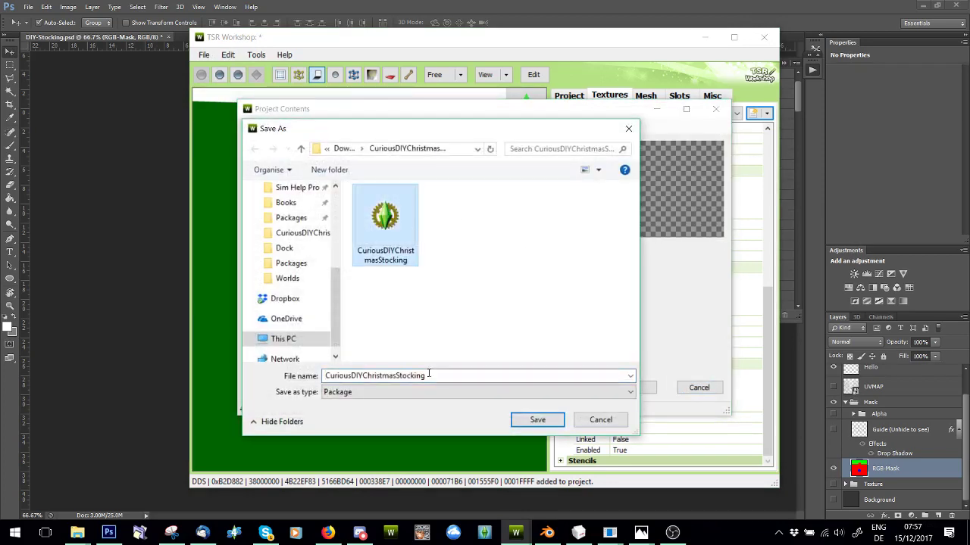
{"action": "left_click", "coordinate": [443, 375]}
{"action": "type", "text": "EDIT"}
{"action": "key", "text": "Return"}
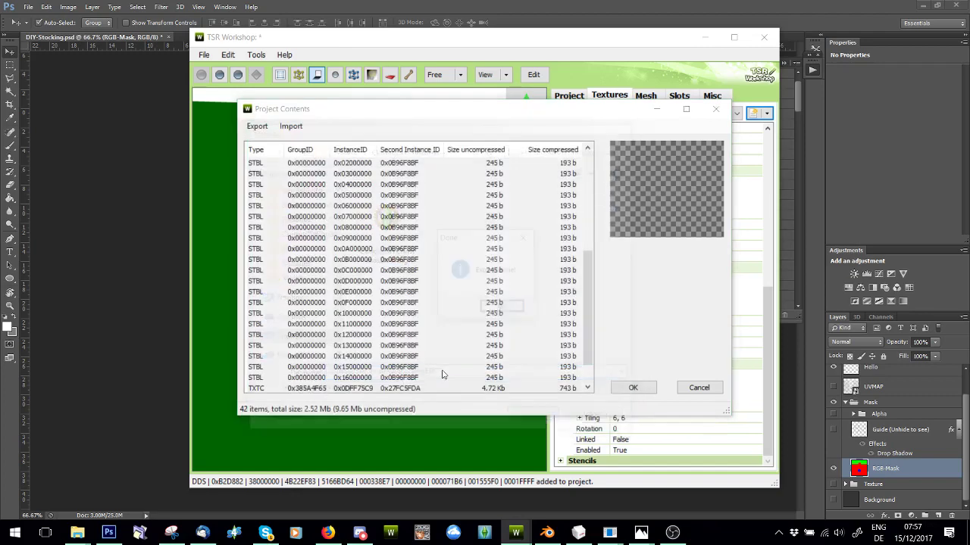
{"action": "left_click", "coordinate": [503, 308]}
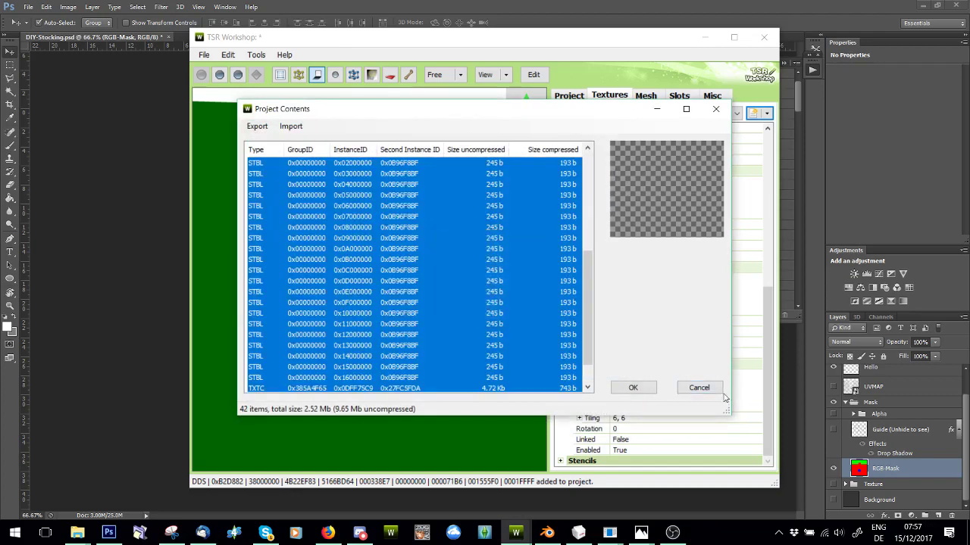
{"action": "left_click", "coordinate": [699, 387]}
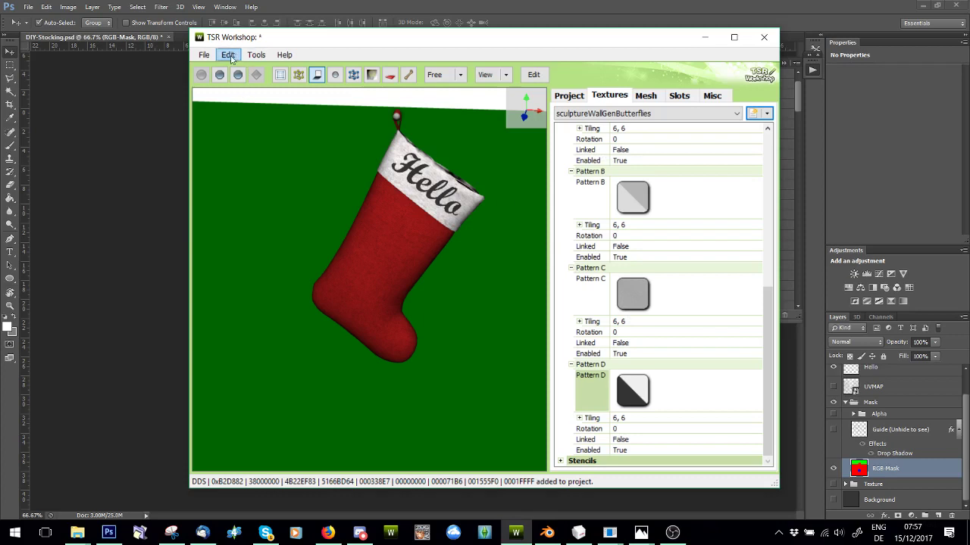
Export the stocking project with File > Export > To Sims3Pack under the file name '1'
{"action": "left_click", "coordinate": [204, 54]}
{"action": "mouse_move", "coordinate": [242, 172]}
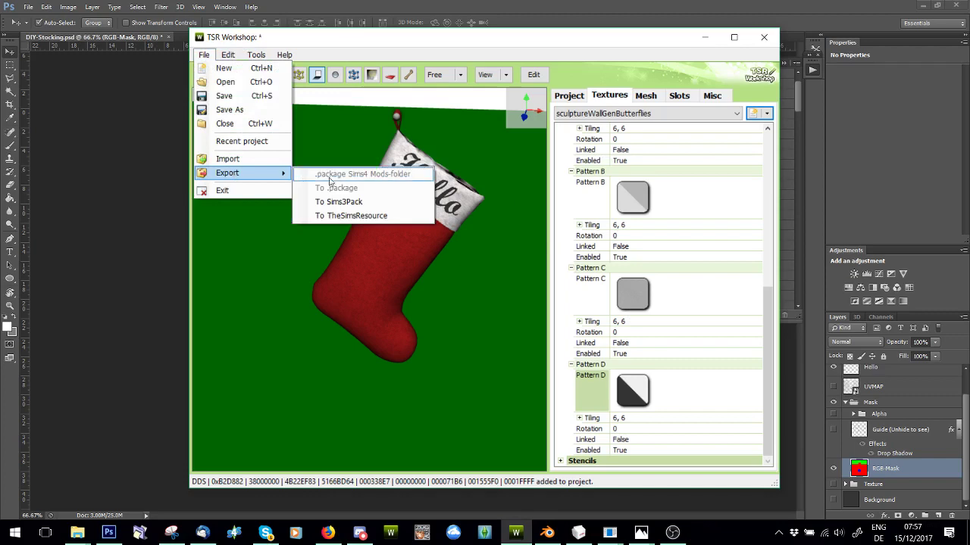
{"action": "left_click", "coordinate": [398, 205]}
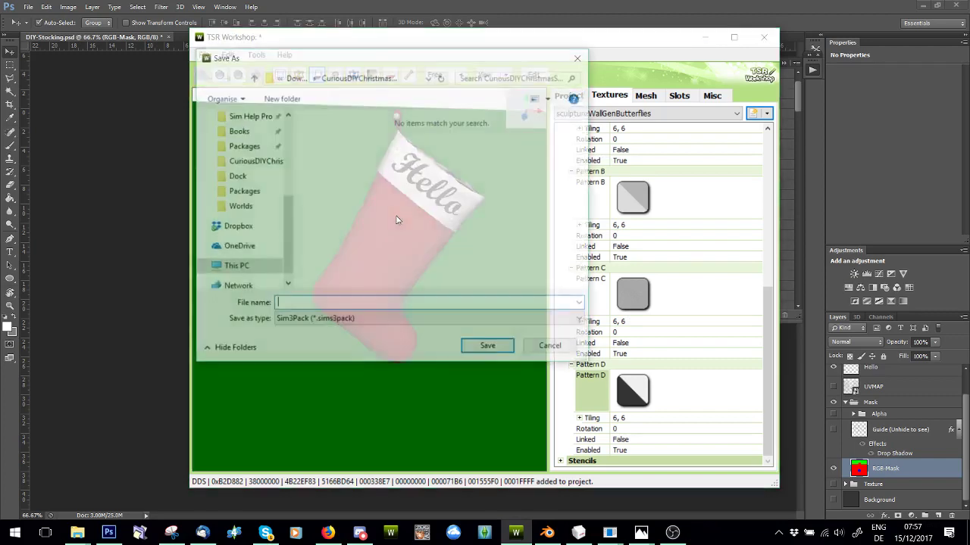
{"action": "type", "text": "1"}
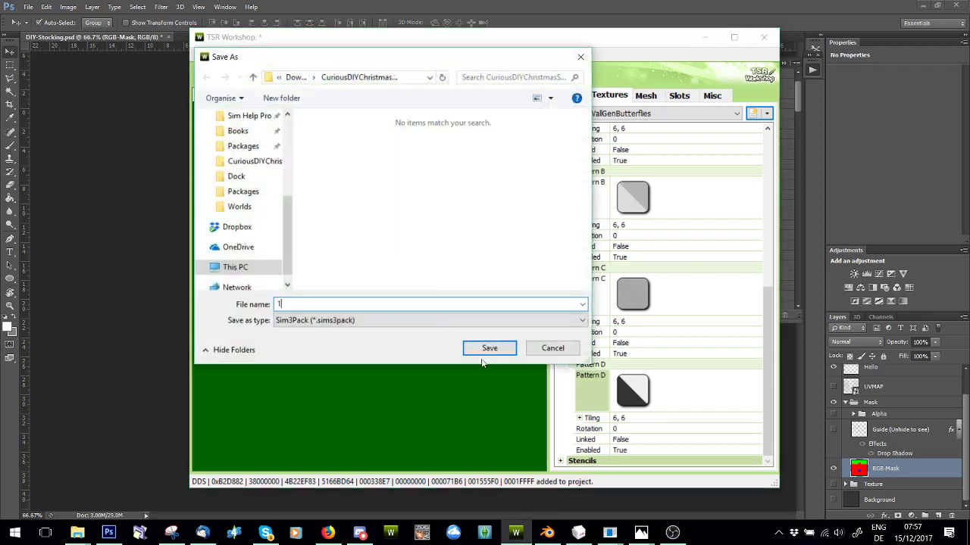
{"action": "left_click", "coordinate": [489, 353]}
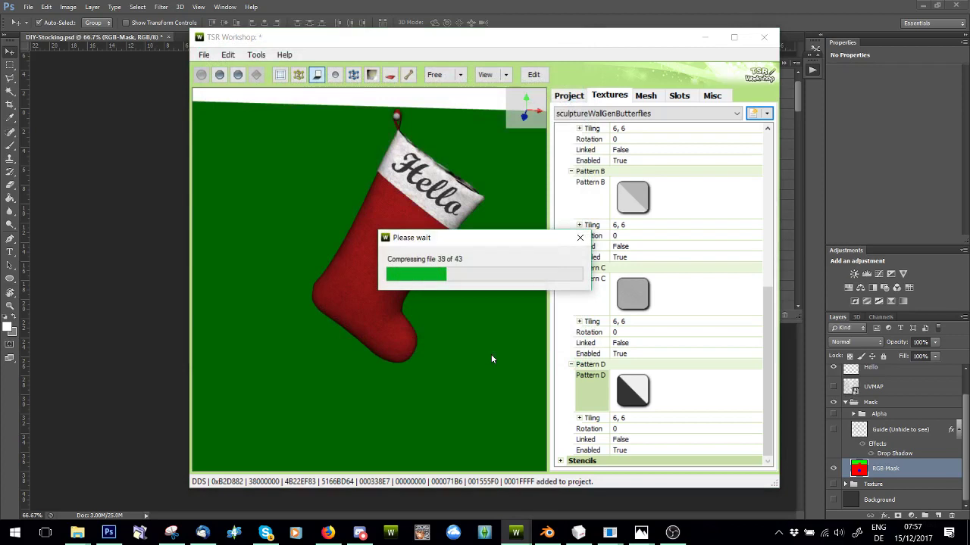
{"action": "left_click", "coordinate": [500, 305]}
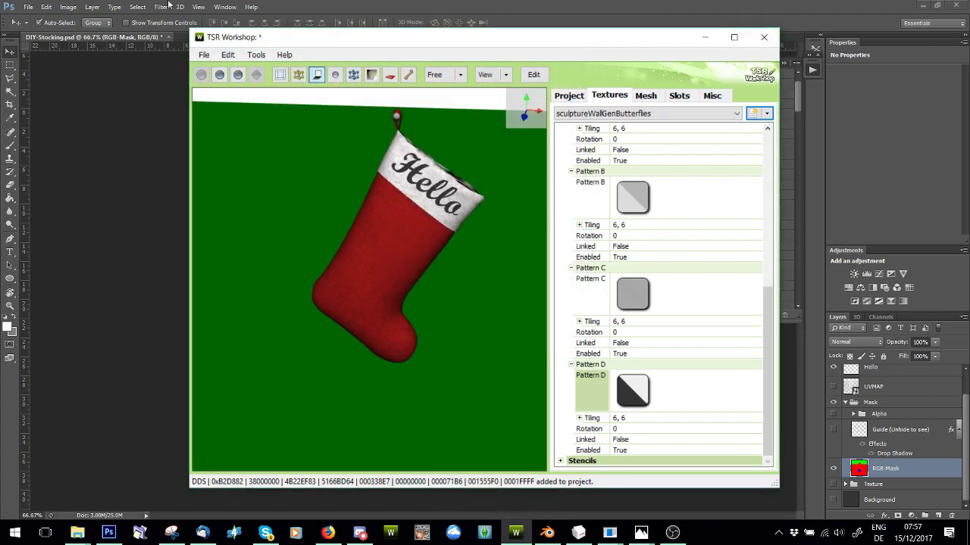
Close the stocking project and start a new import from the Sims3Pack file 1
{"action": "left_click", "coordinate": [528, 311]}
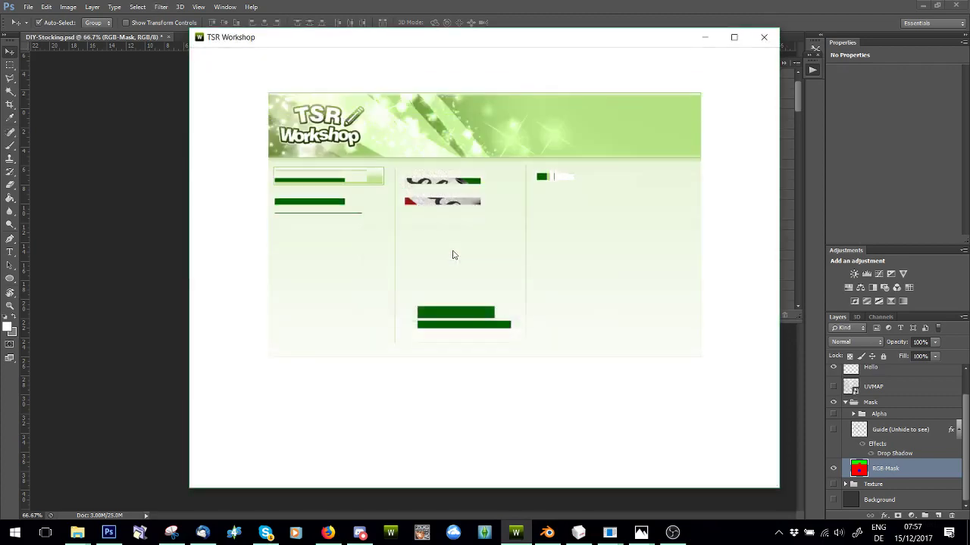
{"action": "left_click", "coordinate": [282, 261]}
{"action": "left_click", "coordinate": [661, 392]}
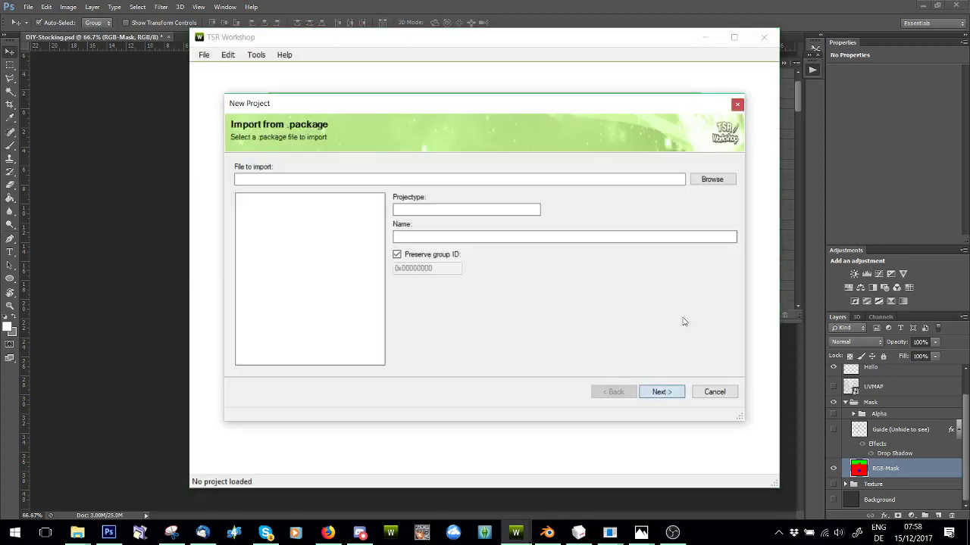
{"action": "left_click", "coordinate": [712, 179]}
{"action": "left_click", "coordinate": [548, 395]}
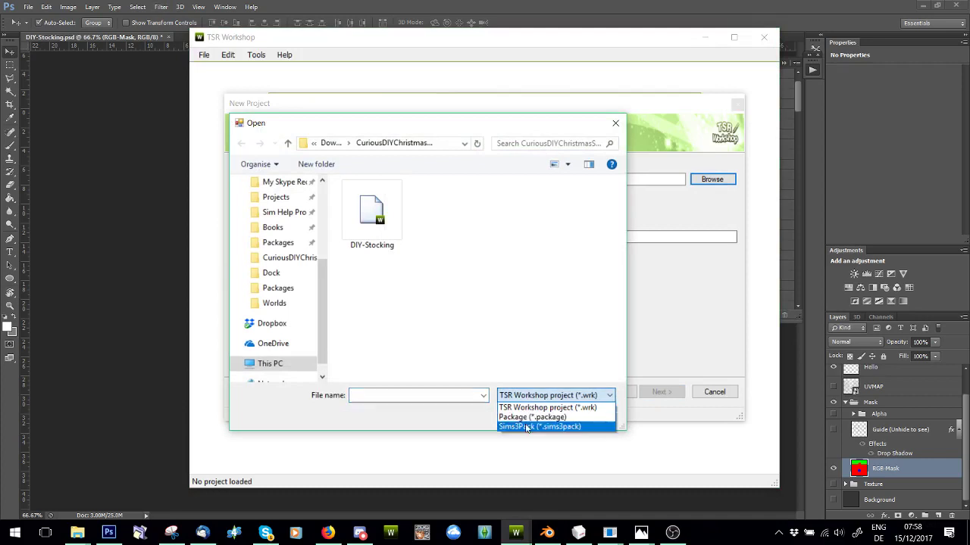
{"action": "left_click", "coordinate": [525, 426]}
{"action": "left_click", "coordinate": [372, 210]}
{"action": "left_click", "coordinate": [524, 414]}
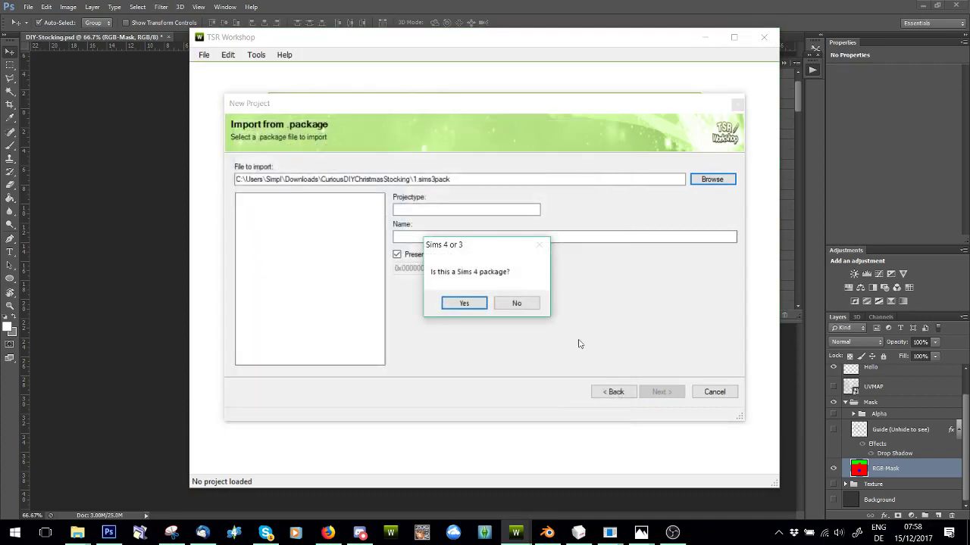
Finish the import wizard as a non-Sims 4 project and show its 42-item Project contents
{"action": "left_click", "coordinate": [516, 303]}
{"action": "left_click", "coordinate": [661, 392]}
{"action": "left_click", "coordinate": [661, 392]}
{"action": "left_click", "coordinate": [714, 391]}
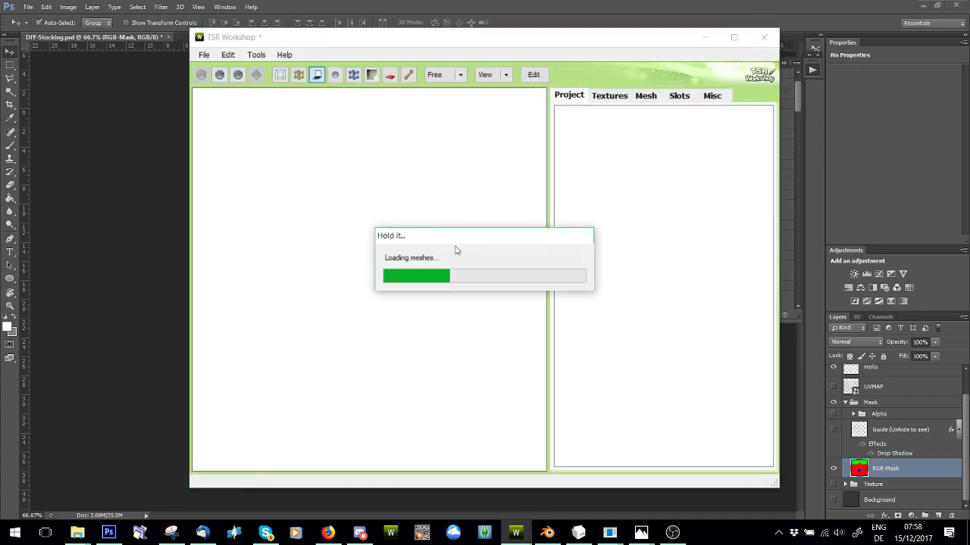
{"action": "left_click", "coordinate": [228, 54]}
{"action": "left_click", "coordinate": [401, 209]}
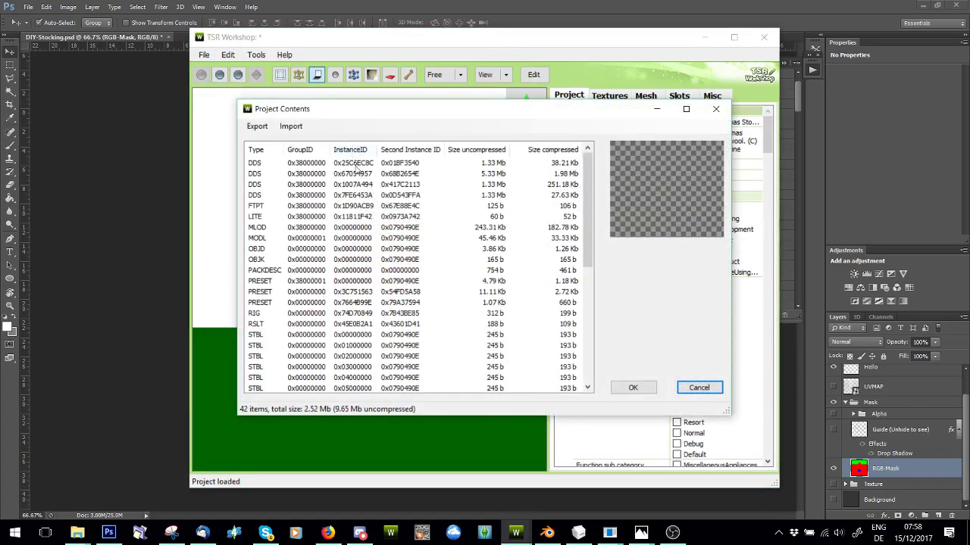
Select all reimported resources and export them, overwriting the CuriousDIYChristmasStockingEDIT package
{"action": "scroll", "coordinate": [328, 369], "scroll_direction": "down", "scroll_amount": 7}
{"action": "key", "text": "ctrl+a"}
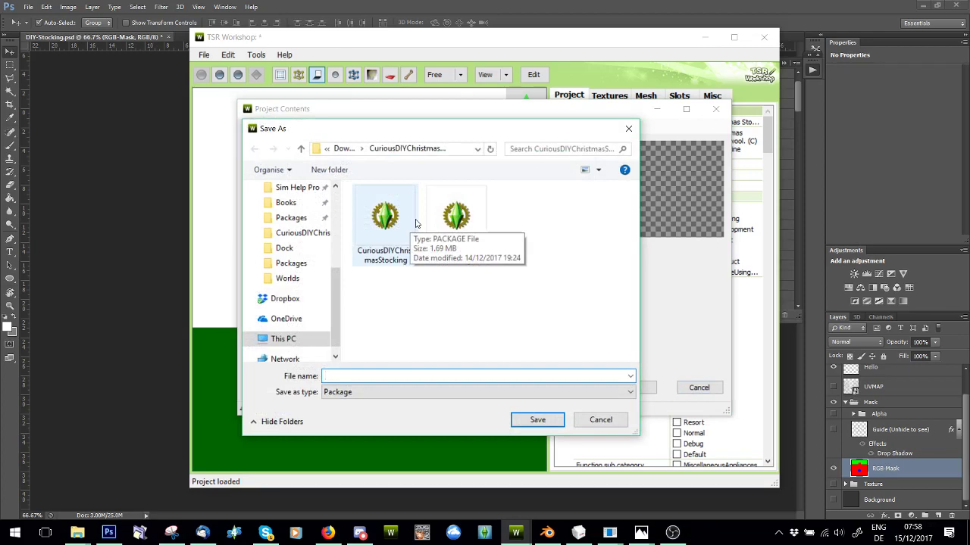
{"action": "left_click", "coordinate": [452, 218]}
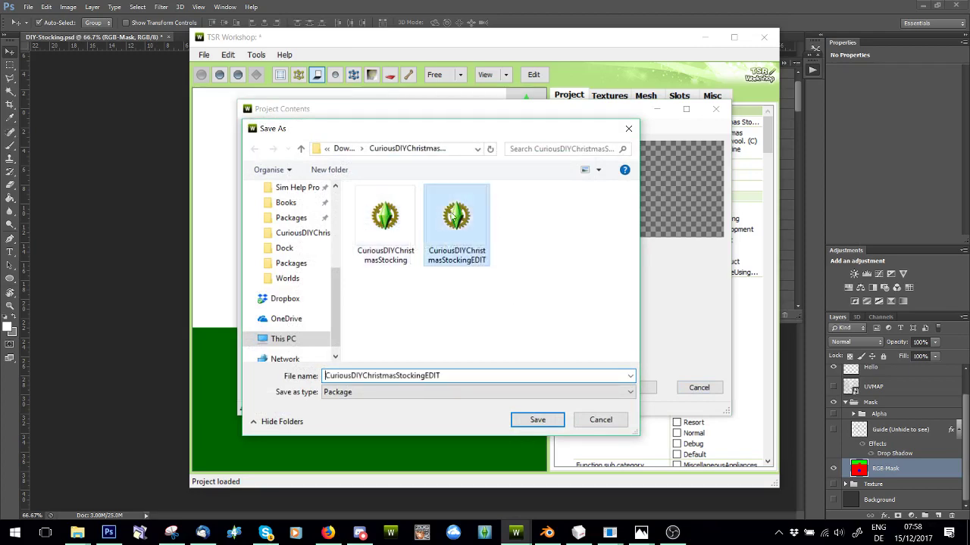
{"action": "double_click", "coordinate": [452, 218]}
{"action": "left_click", "coordinate": [528, 269]}
{"action": "left_click", "coordinate": [504, 307]}
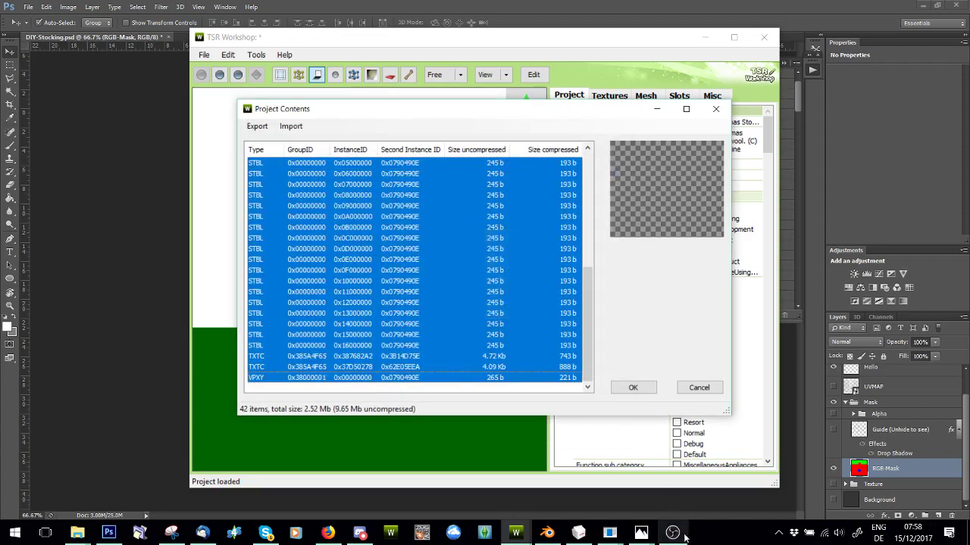